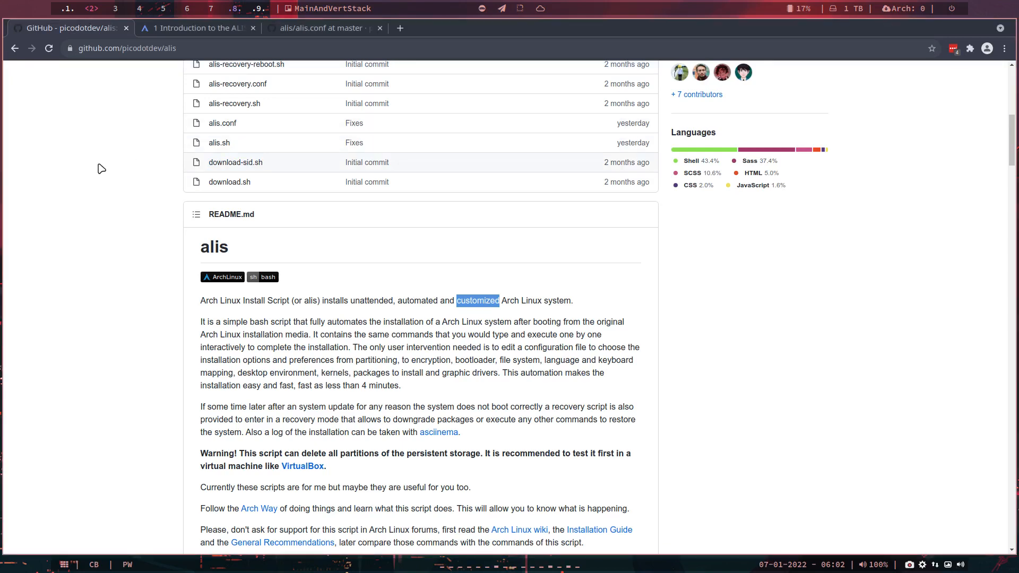
scroll(102, 168, up, 10)
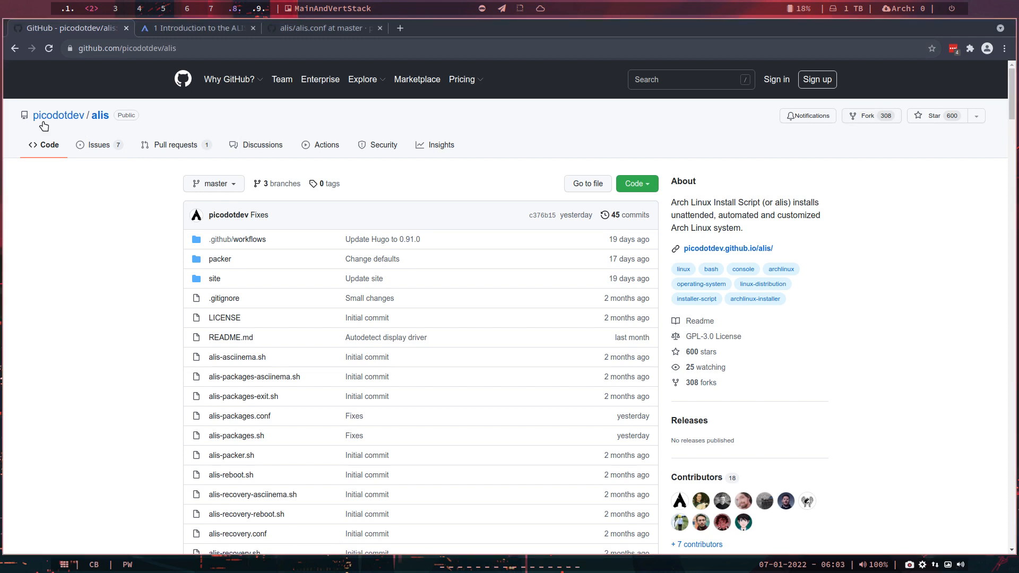
scroll(99, 284, down, 3)
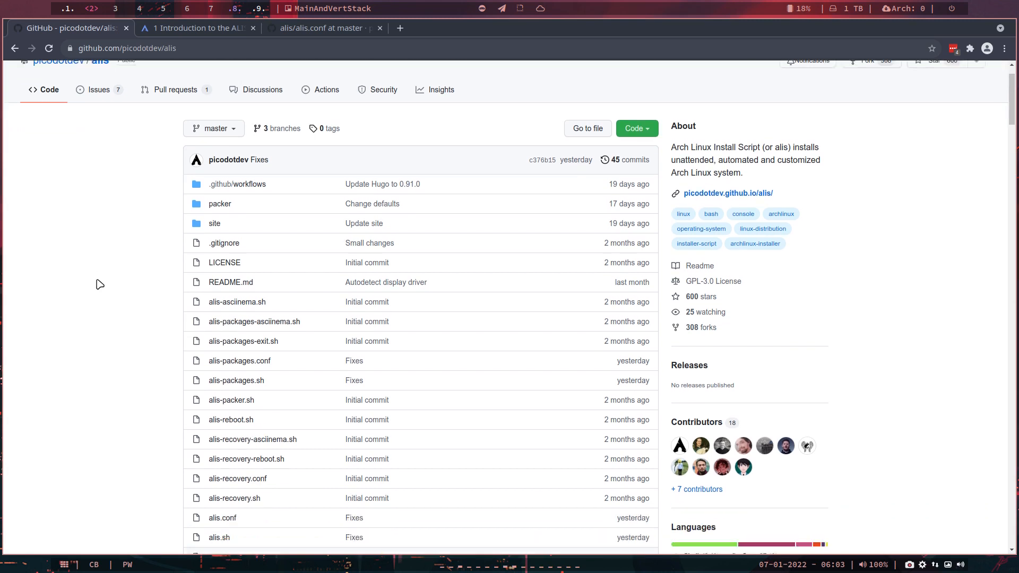
scroll(100, 285, down, 2)
scroll(100, 285, up, 3)
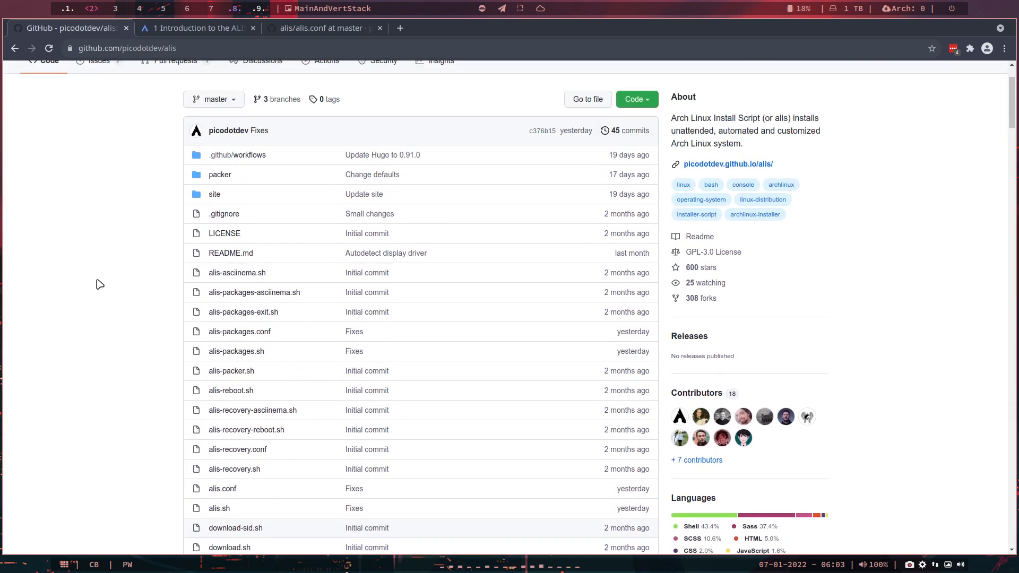
mouse_move(576, 131)
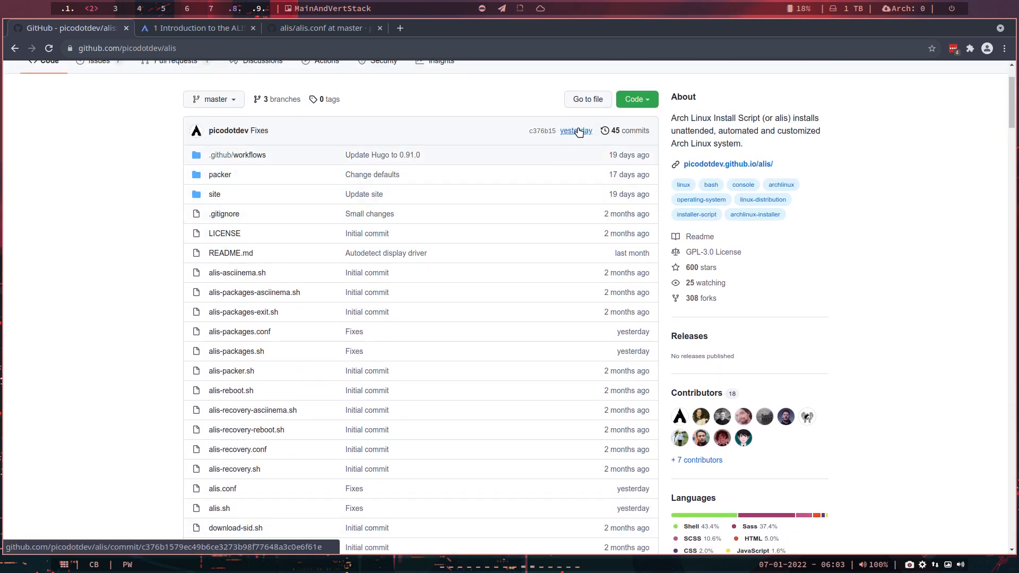
- Copy the HTTPS clone address of the picodotdev alis repository from its Code menu
click(640, 101)
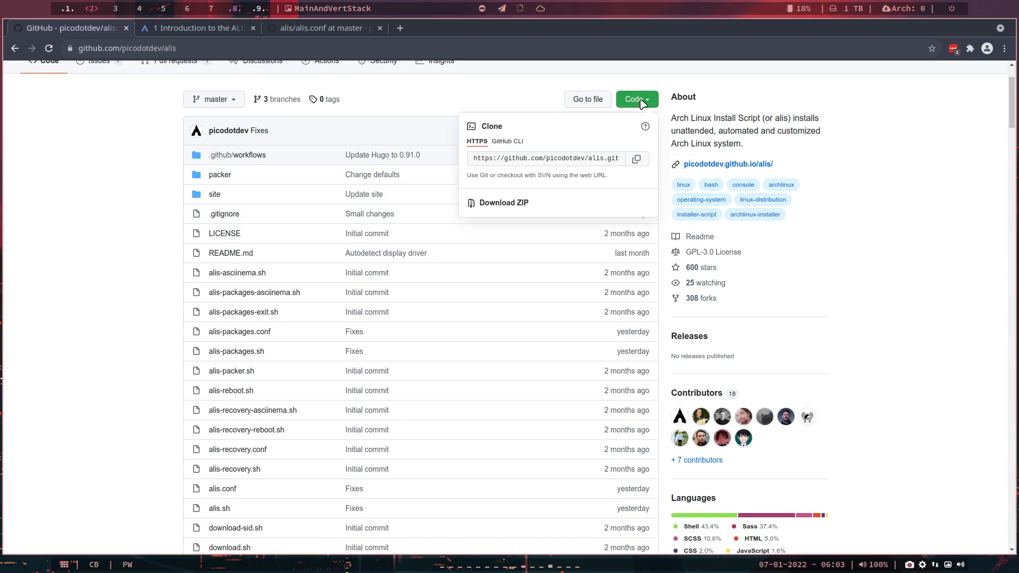
click(636, 159)
- Bring up Thunar in the home folder on an empty workspace and look over its folders
click(114, 8)
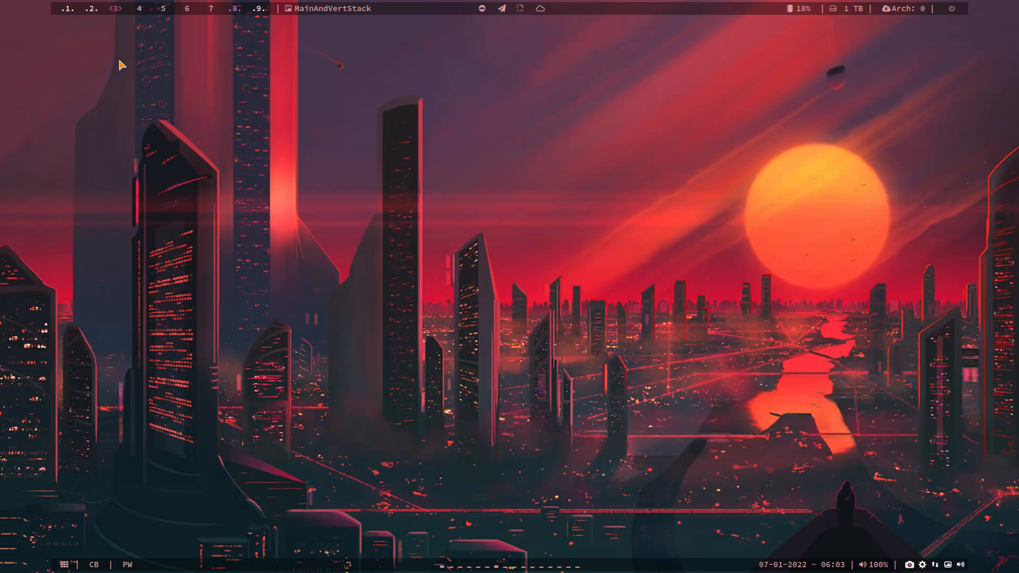
key(super+shift+Return)
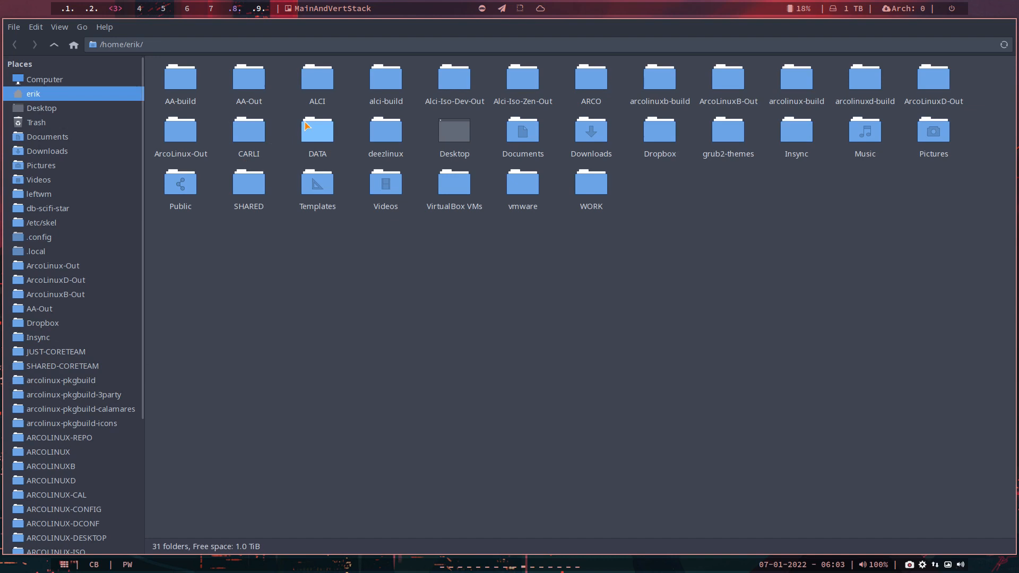
click(324, 83)
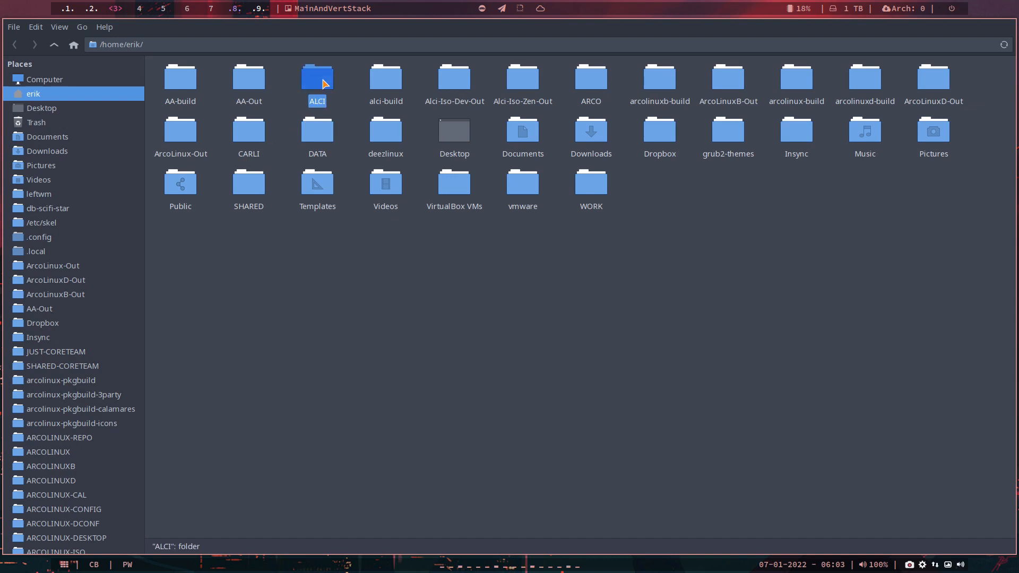
click(251, 137)
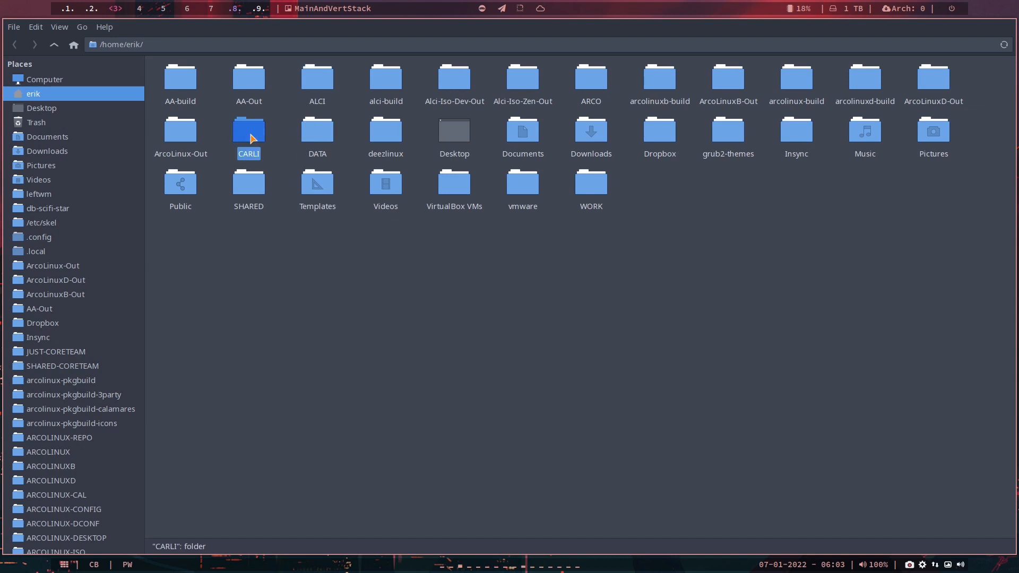
click(591, 80)
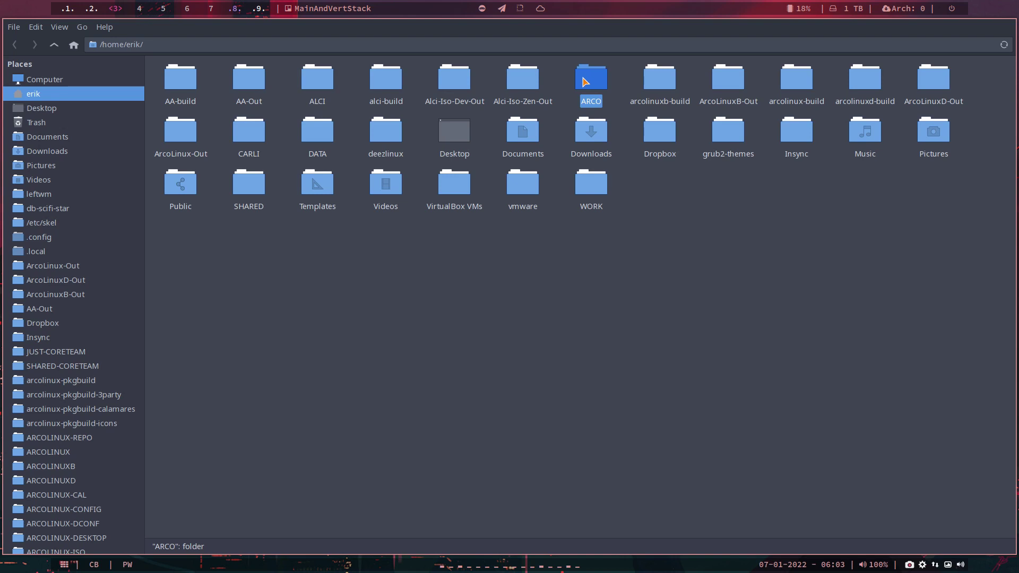
- Create a new folder named AA in the home folder and open it
right_click(311, 242)
click(367, 251)
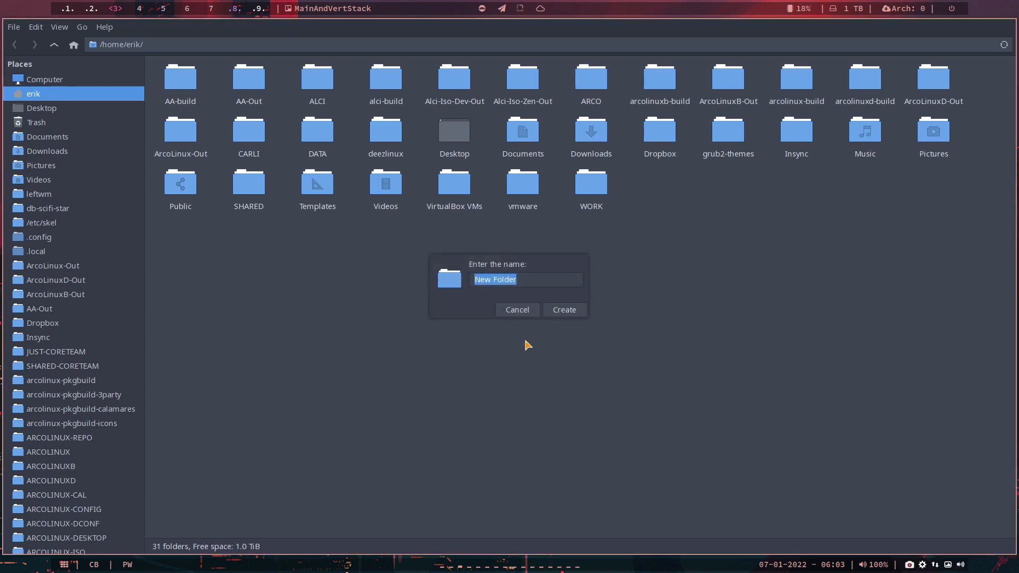
text(AA)
key(Return)
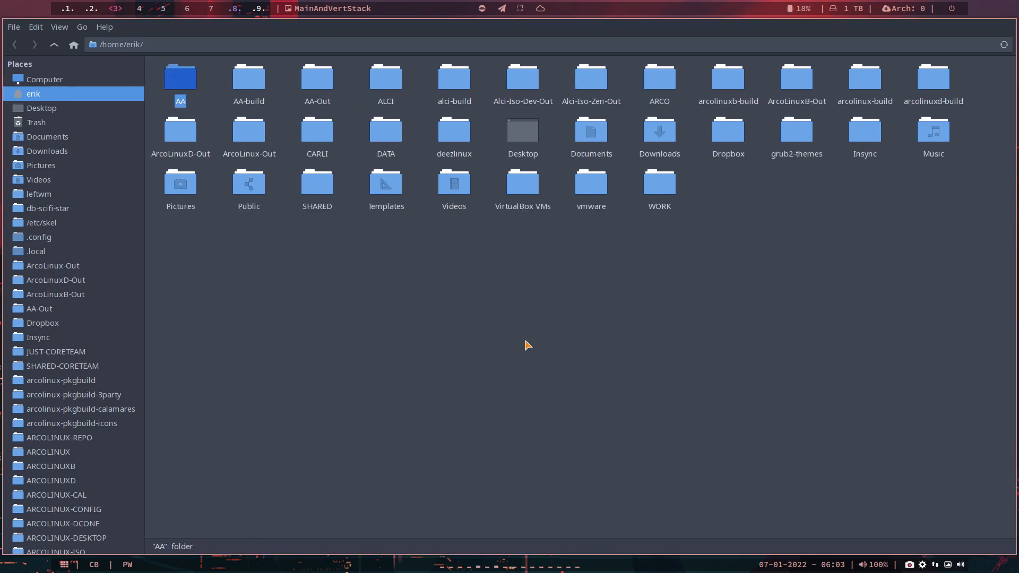
double_click(180, 84)
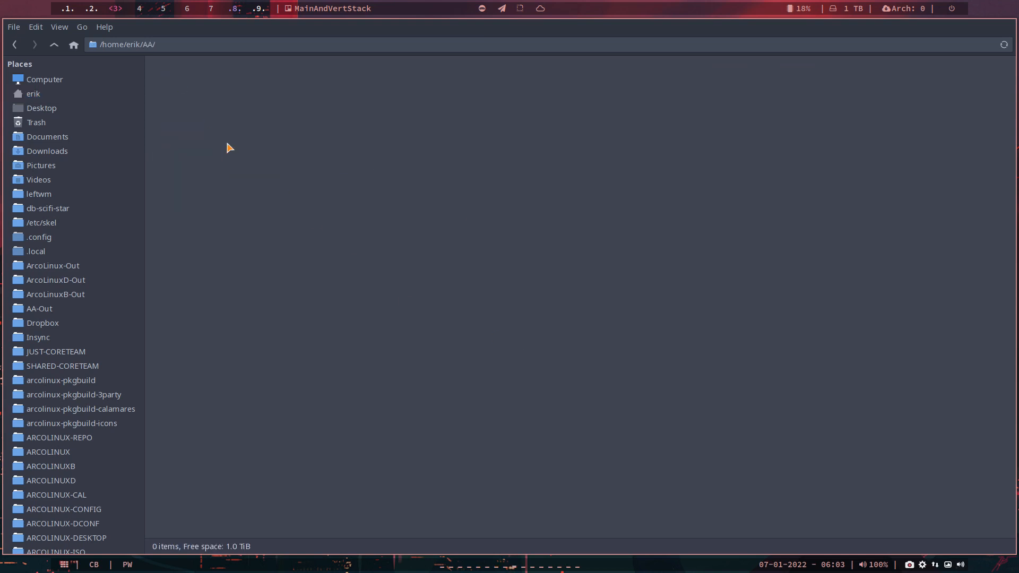
right_click(233, 151)
click(289, 209)
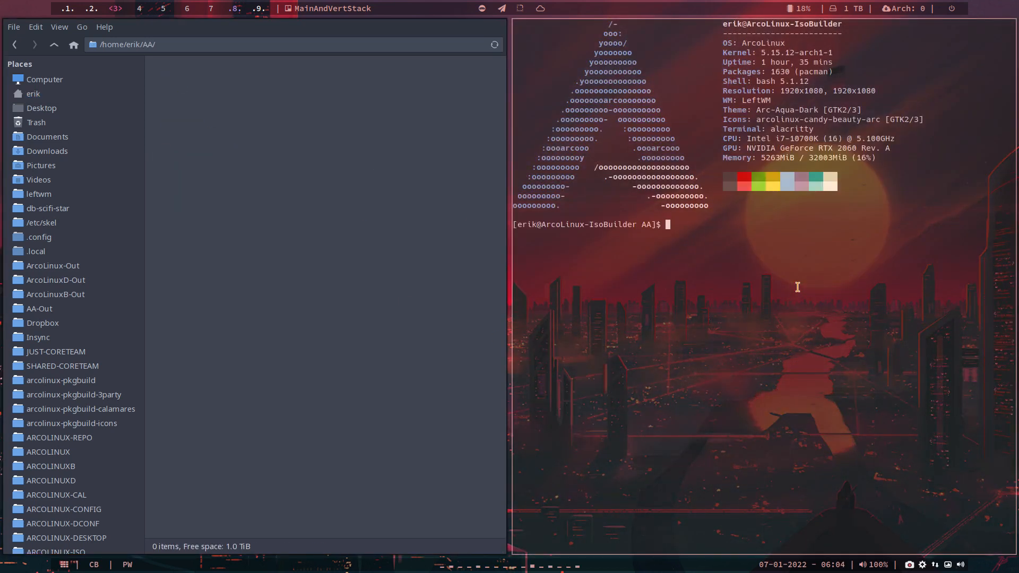
text(git clone)
key(ctrl+shift+v)
key(Return)
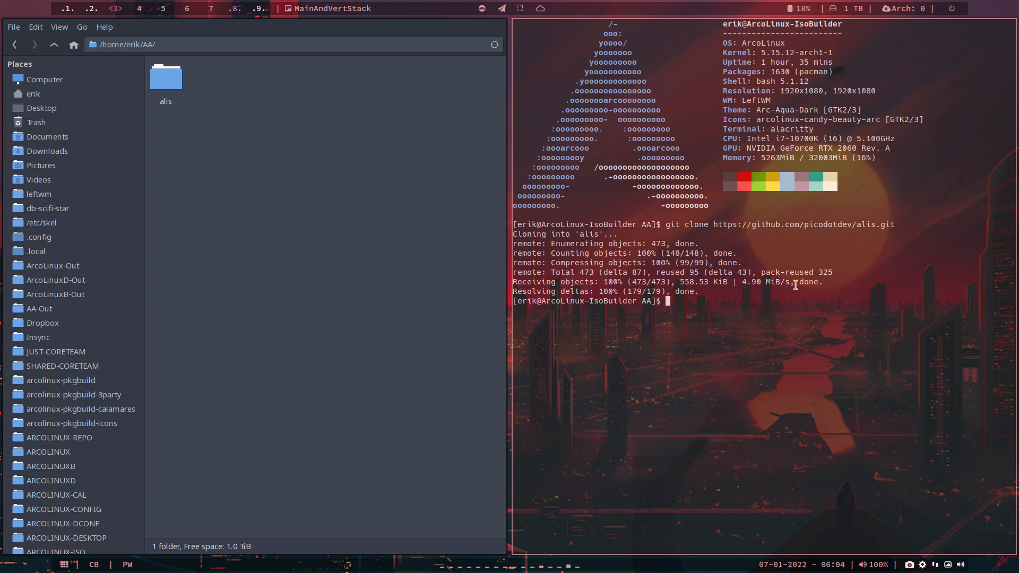
- Rename the cloned alis folder to off-alis and open it
click(169, 86)
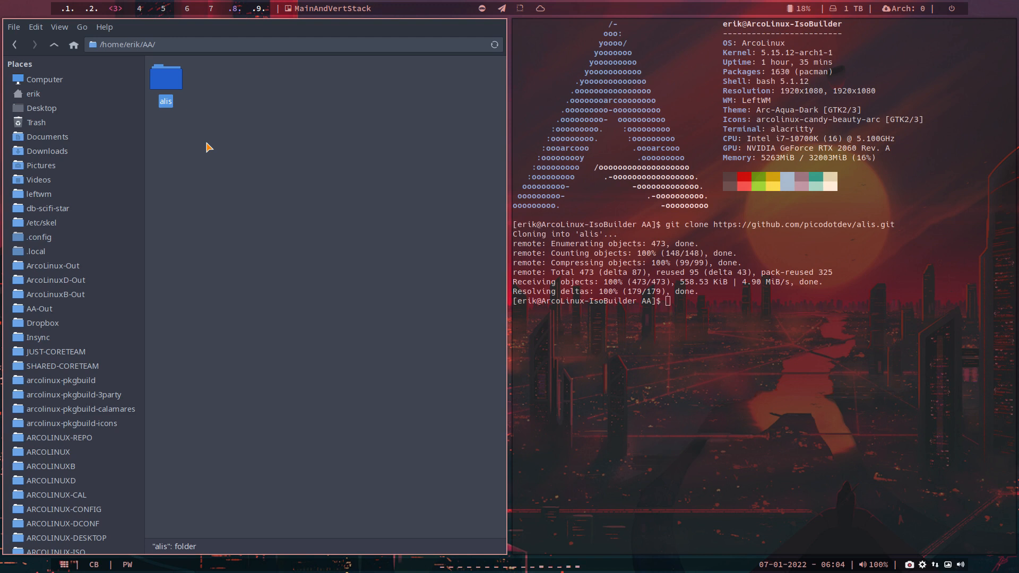
key(F2)
key(Home)
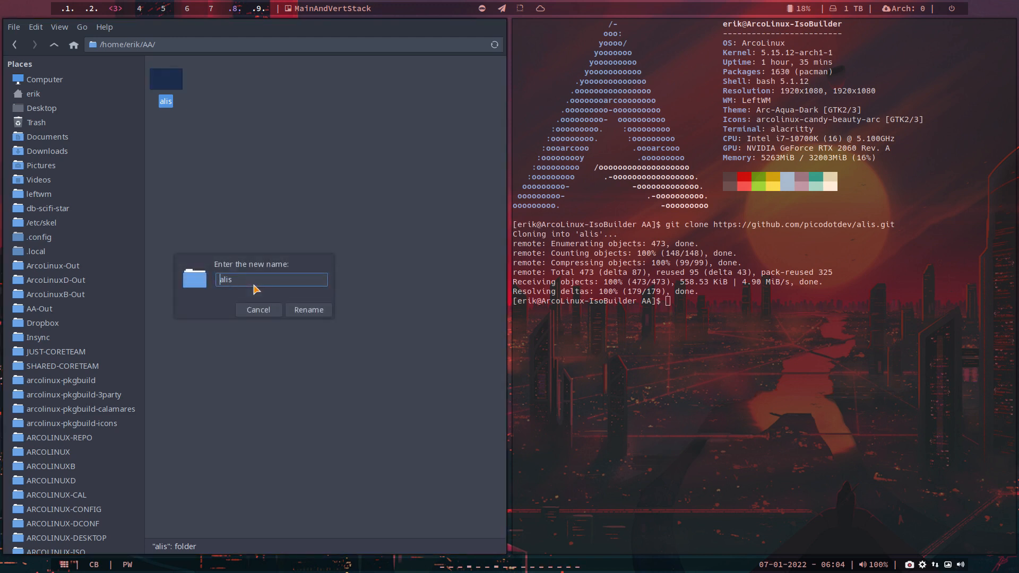
text(off-)
key(Return)
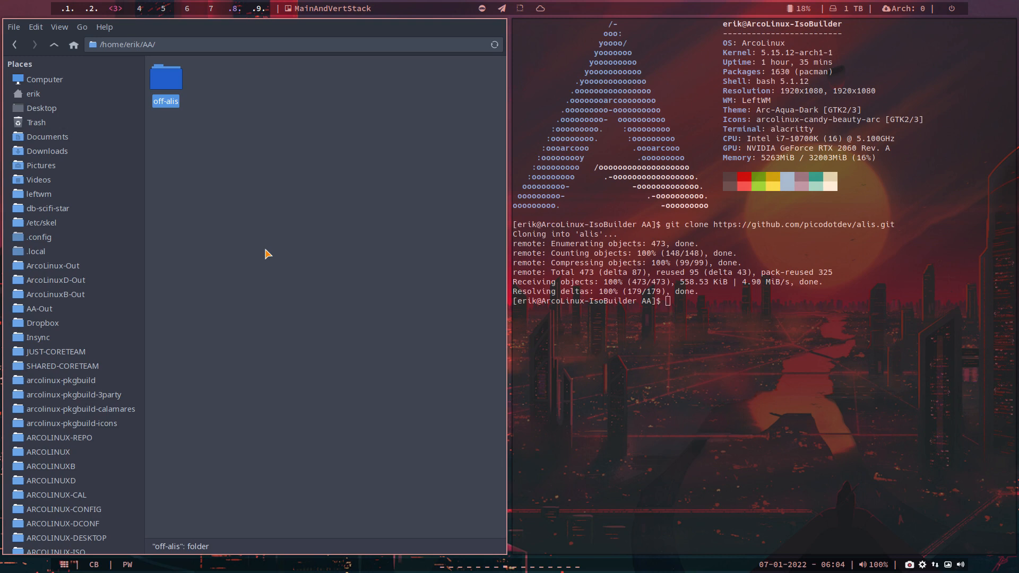
double_click(172, 88)
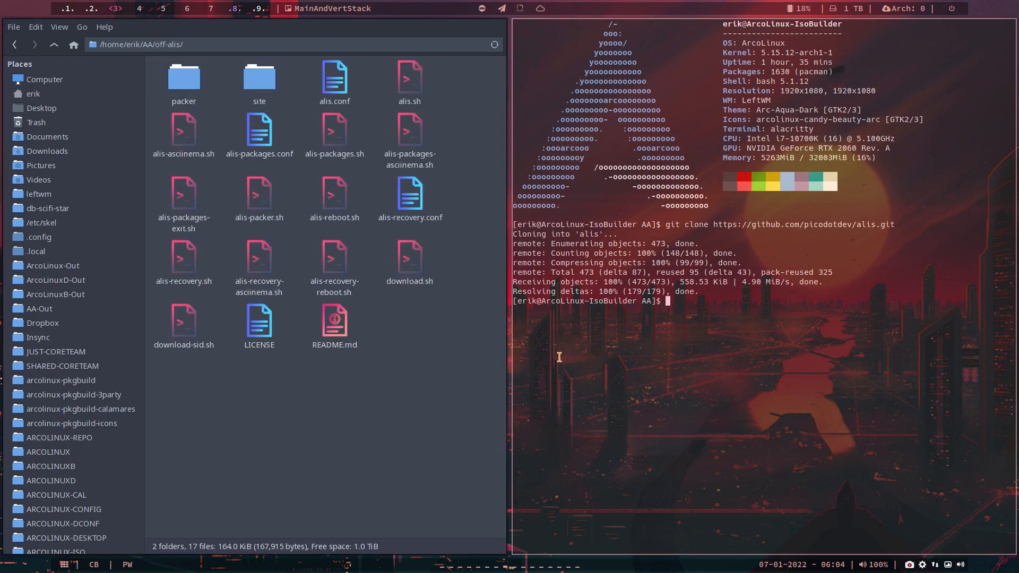
- Run git pull in a terminal inside off-alis, confirming it is already up to date
key(super+shift+q)
right_click(467, 231)
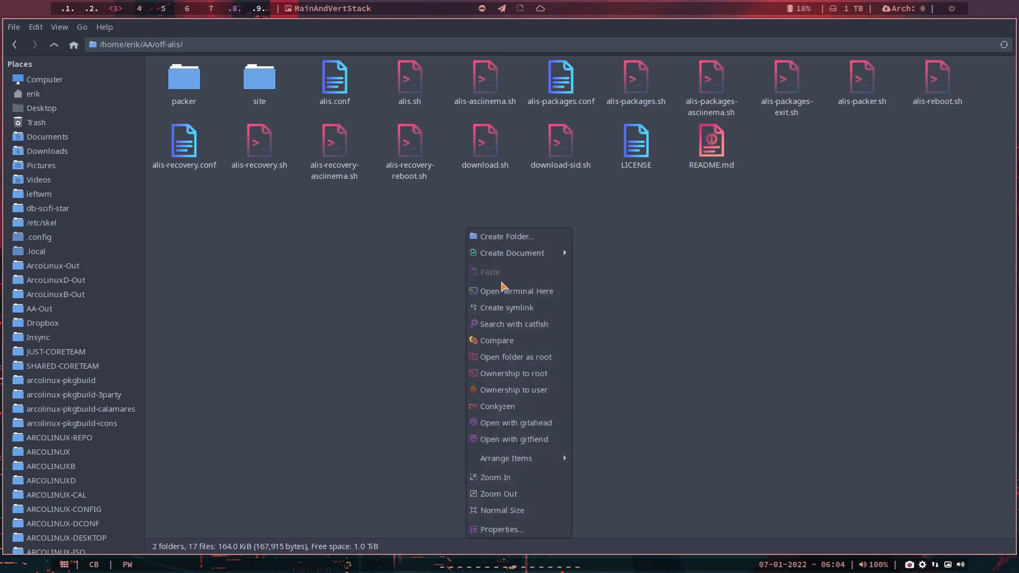
click(516, 291)
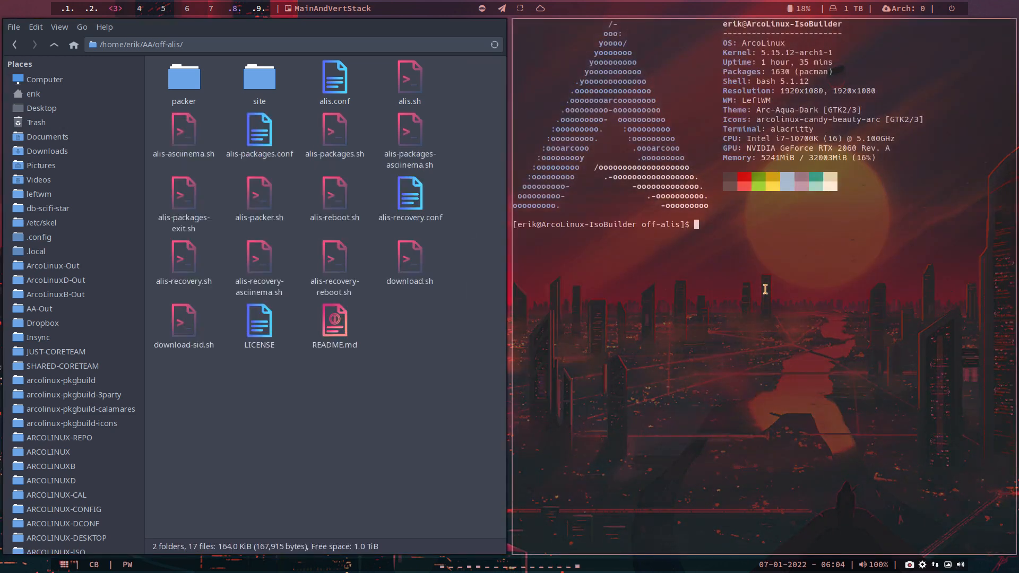
text(git pull)
key(Return)
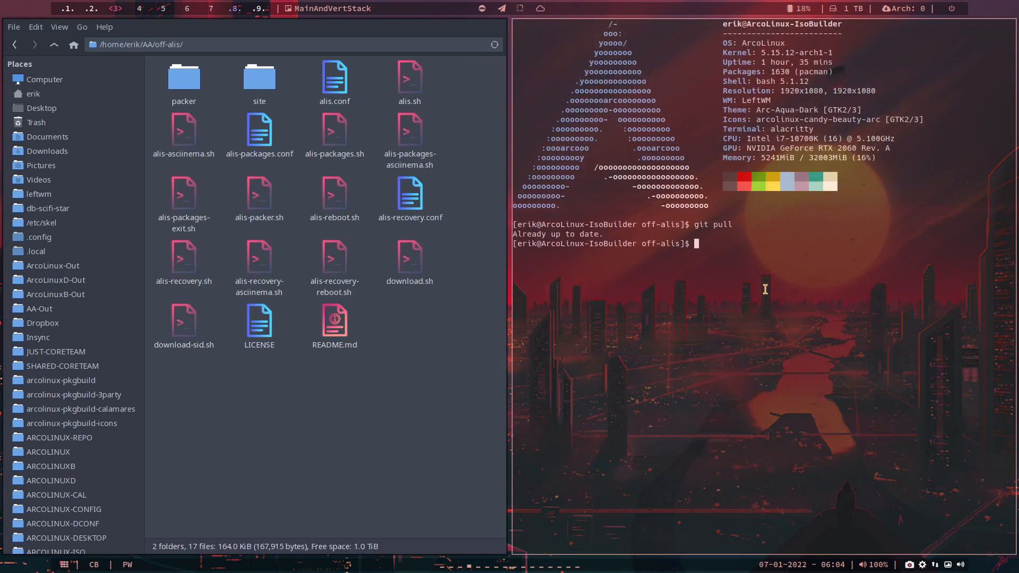
key(super+shift+q)
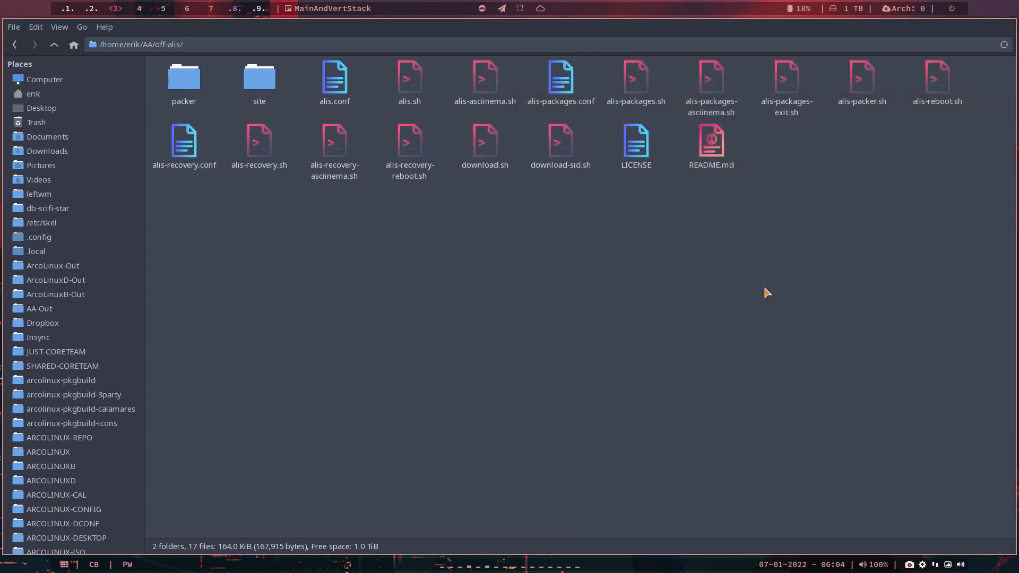
- Open the off-alis repository in GitFiend fullscreen and read the pipewire-pulse line in the latest diff
right_click(415, 227)
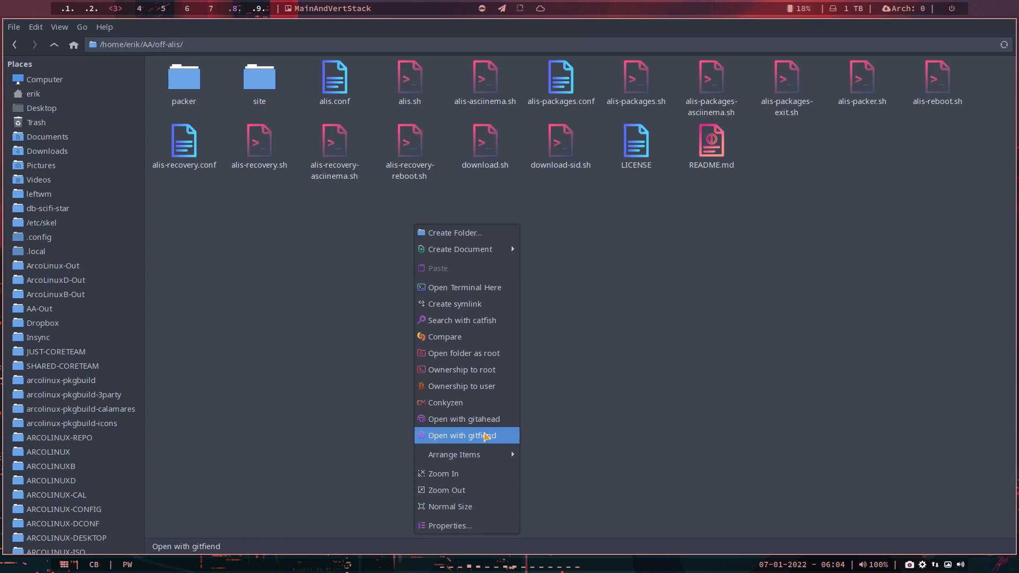
click(490, 421)
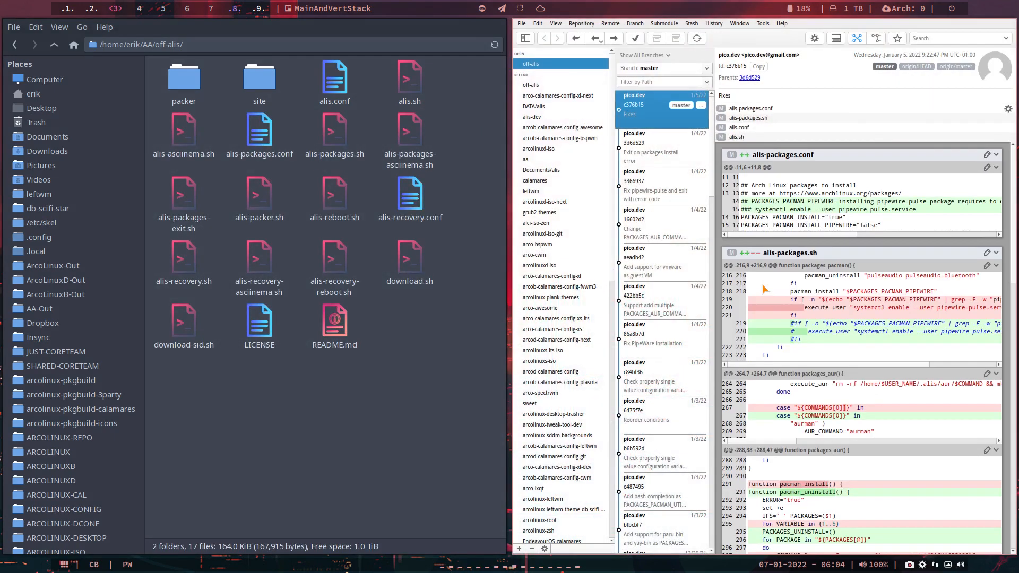
key(super+f)
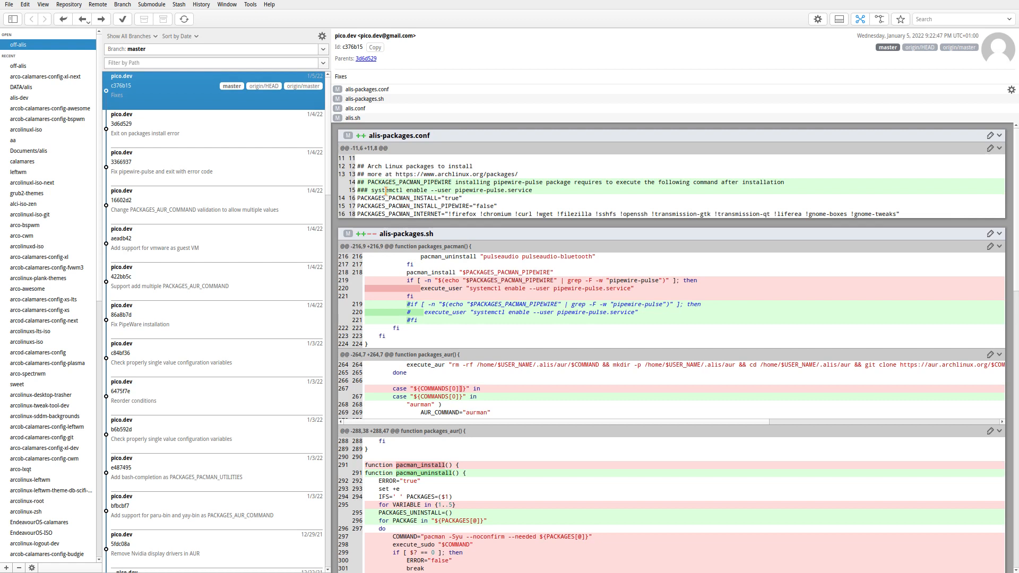
drag(372, 191, 540, 191)
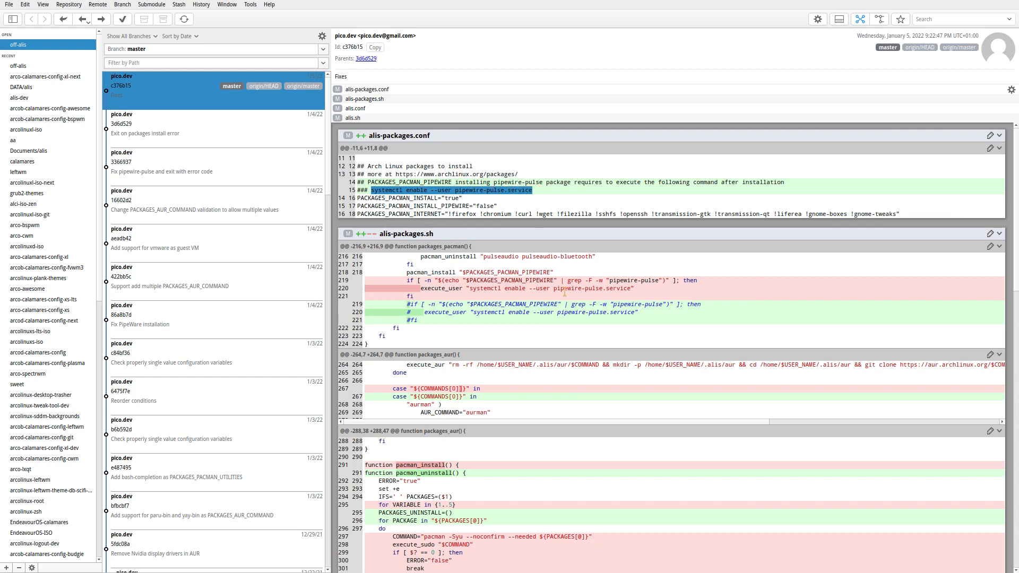
click(533, 335)
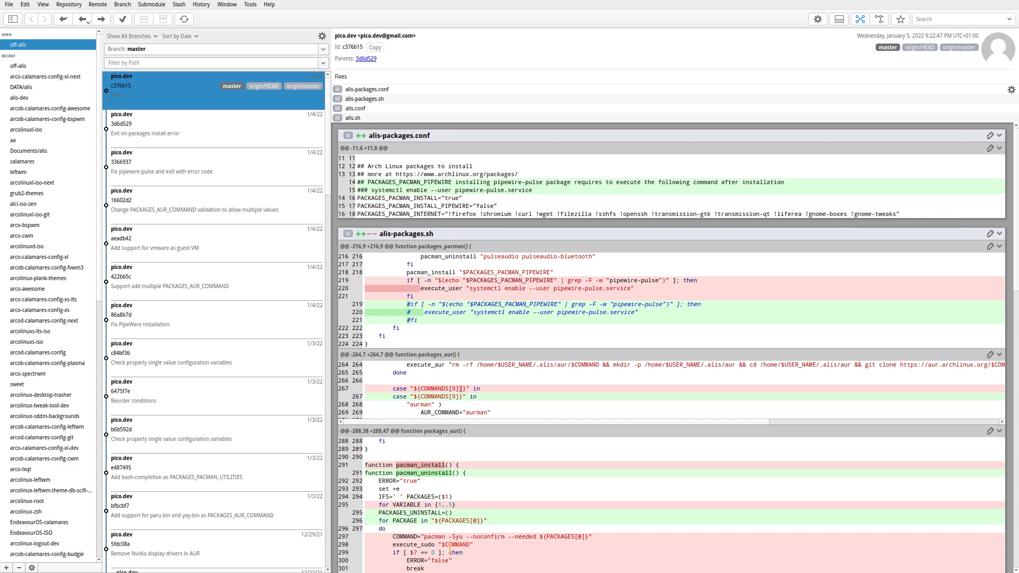
scroll(465, 464, down, 1)
- Step through older commits down to Fix PipeWire installation, then return to the file manager
click(201, 146)
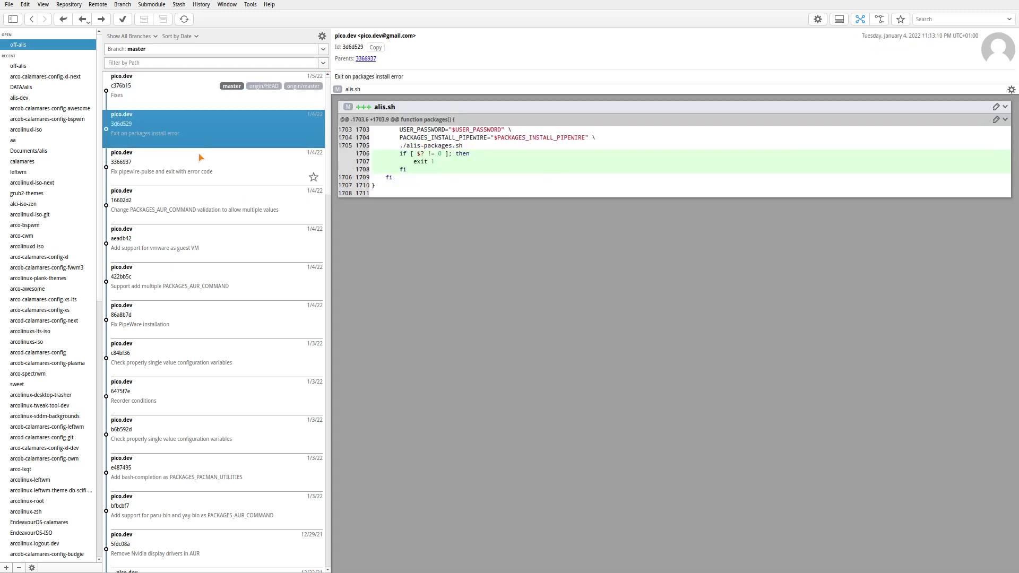
click(201, 196)
click(203, 248)
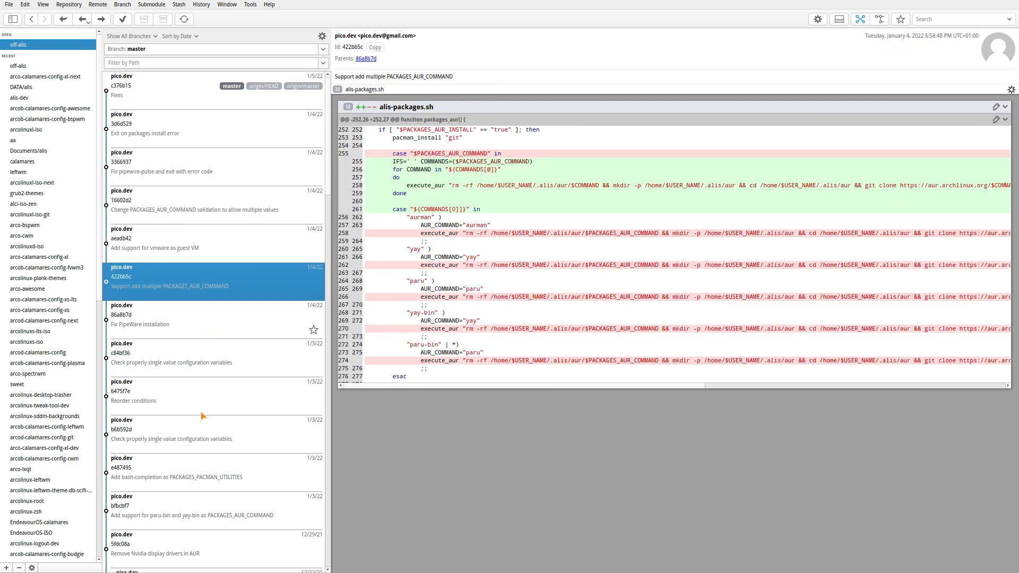
click(209, 319)
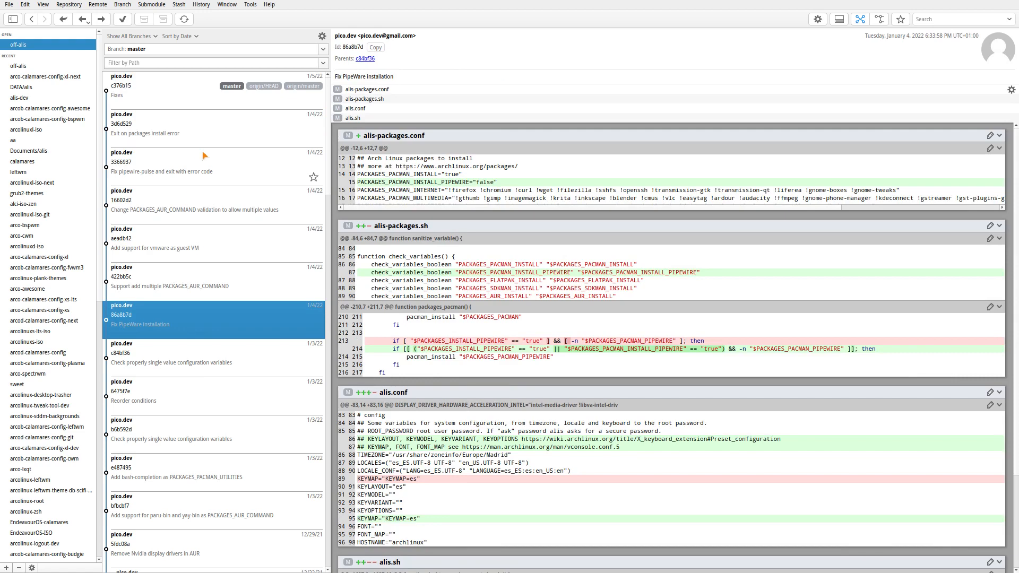
key(super+3)
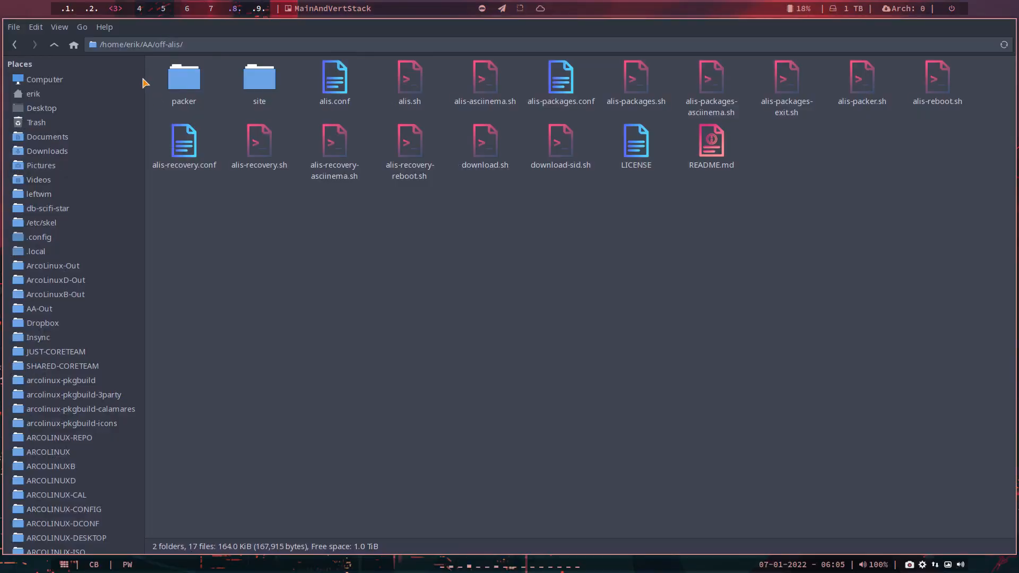
- Go up from off-alis to its parent AA folder
click(53, 45)
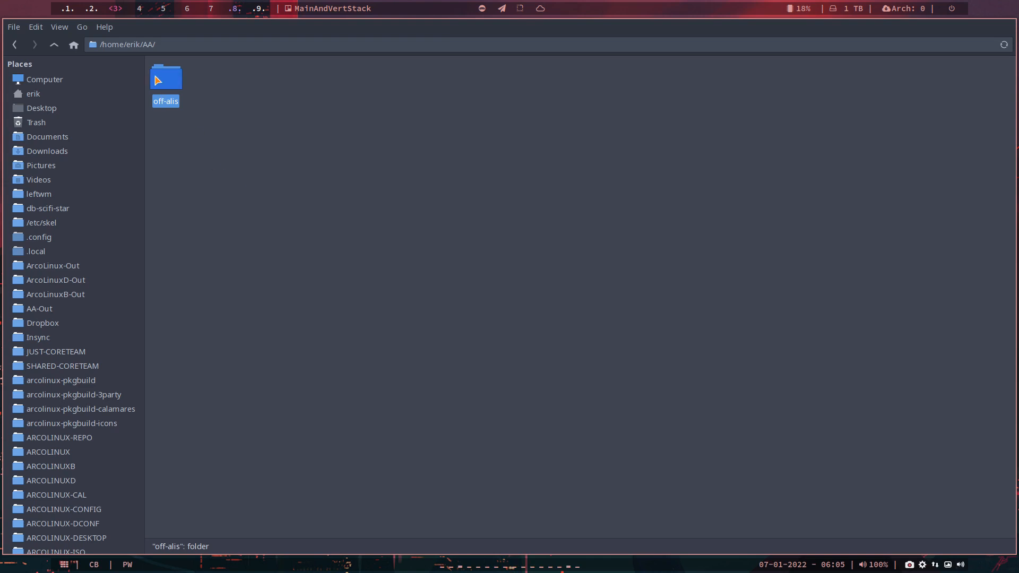
- Create a new empty public repository named alis in the arcolinuxiso organisation on GitHub
click(68, 8)
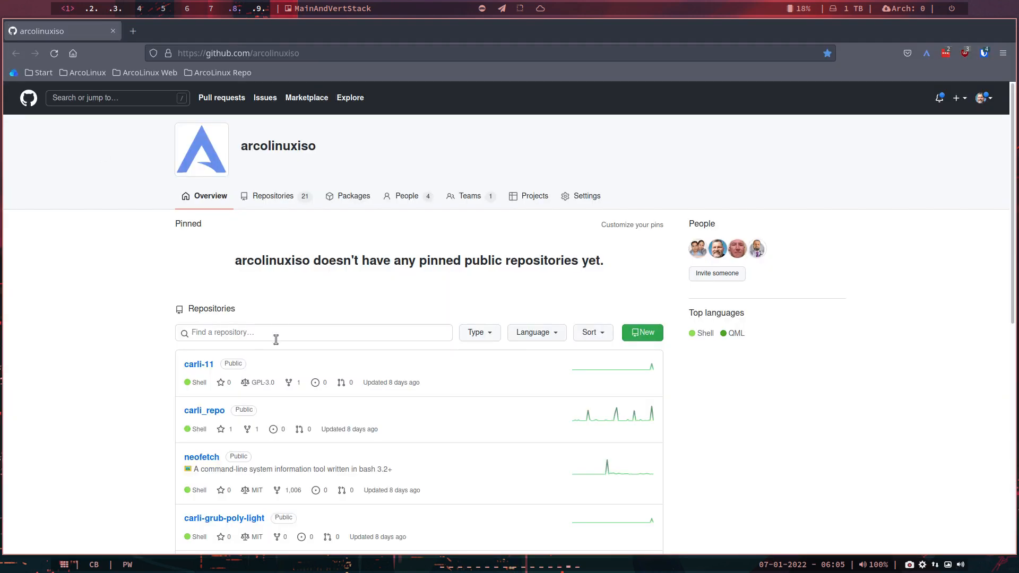
click(637, 333)
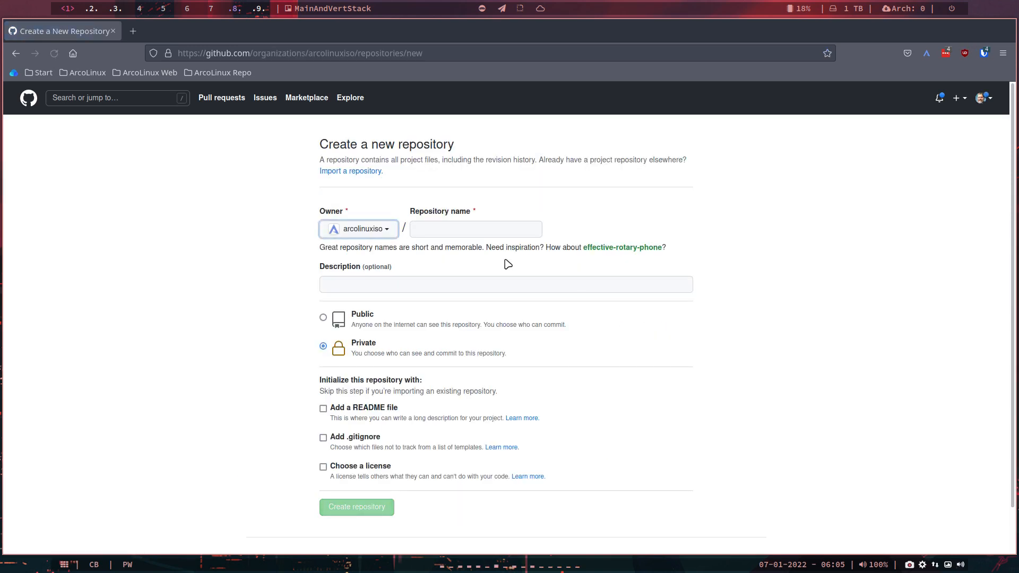
click(424, 229)
text(alis)
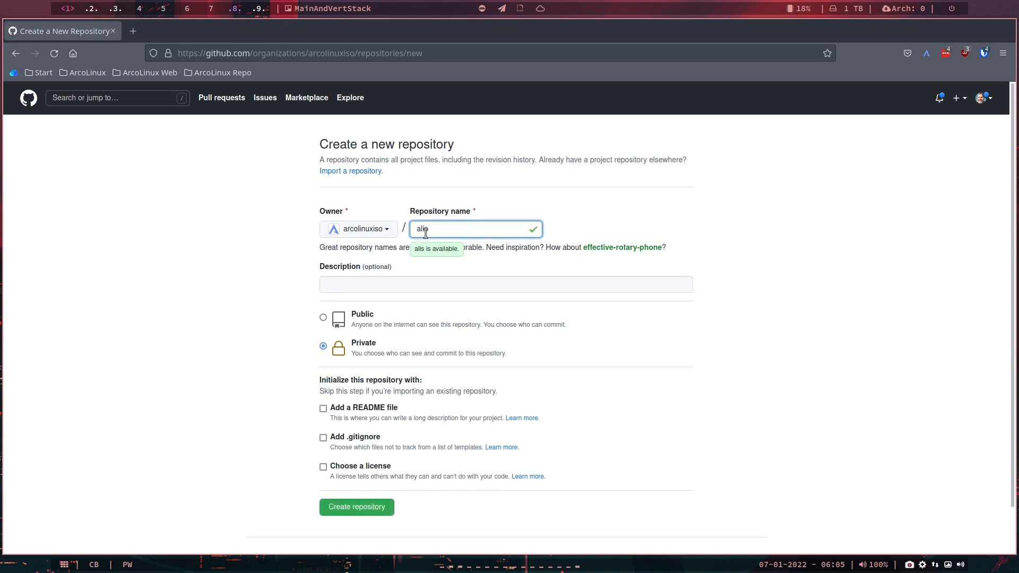
click(323, 318)
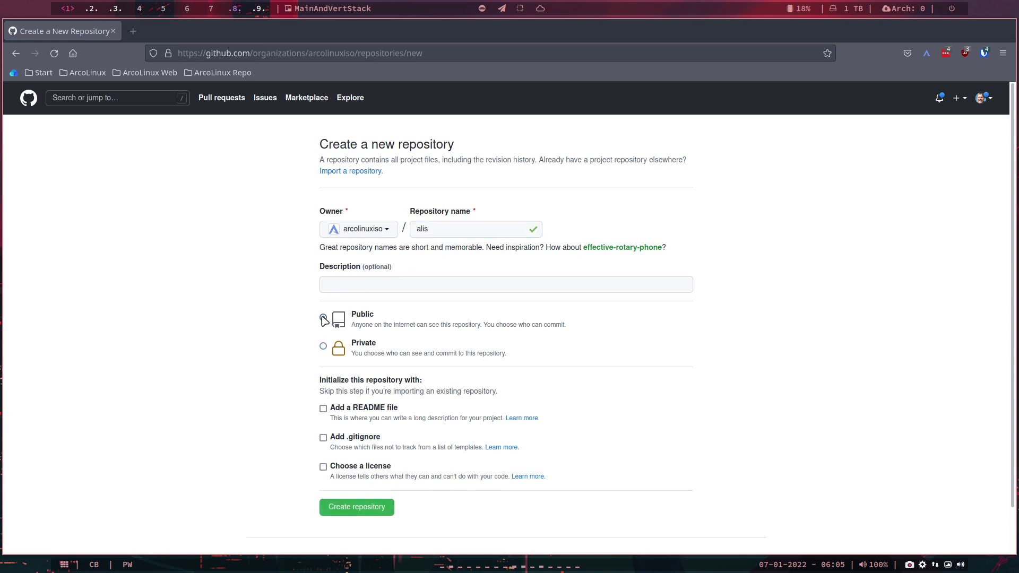
click(363, 510)
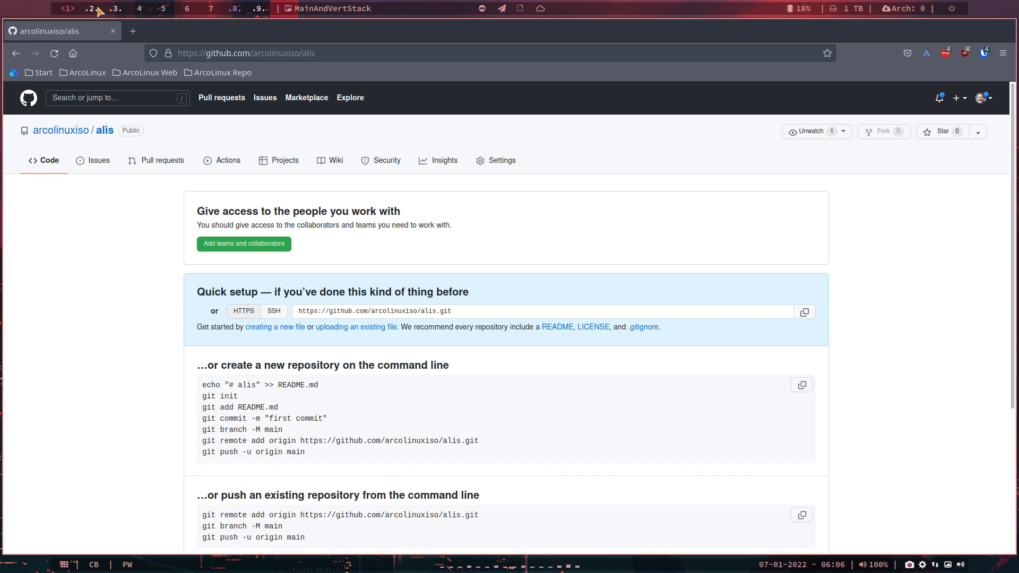
- Clone the new arcolinuxiso alis repository into AA from a terminal, next to off-alis
click(113, 8)
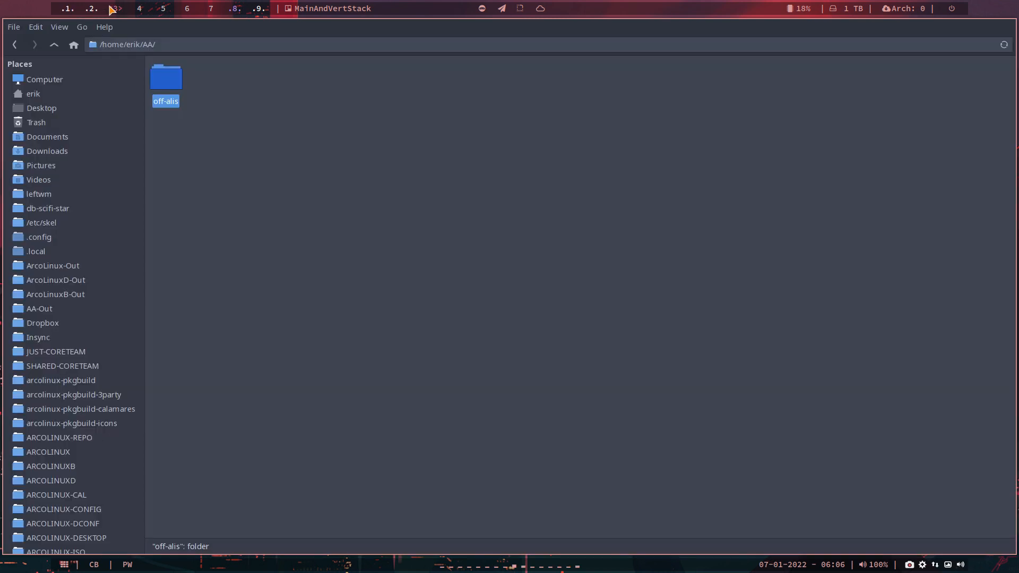
right_click(236, 120)
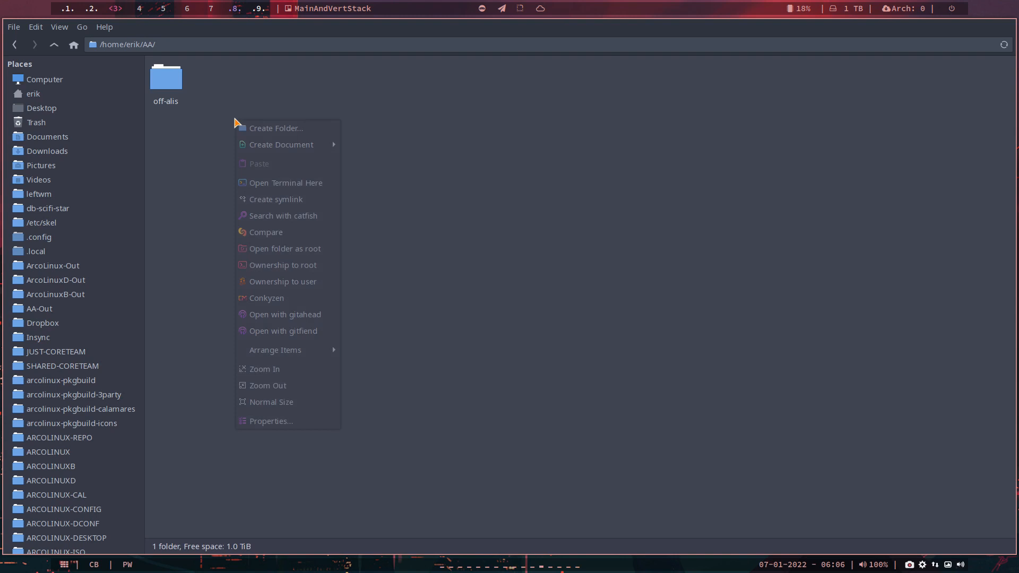
click(286, 182)
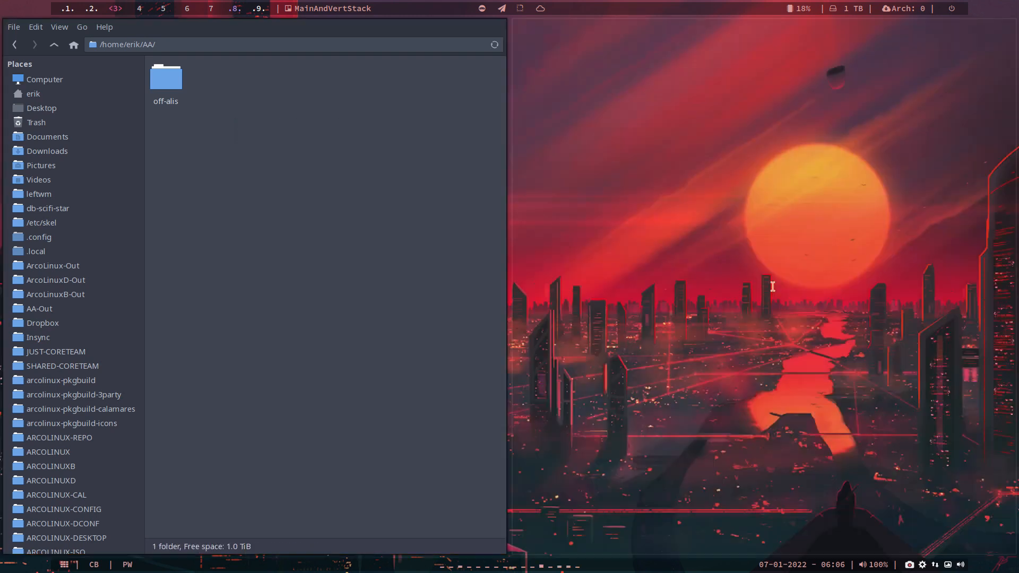
text(gi)
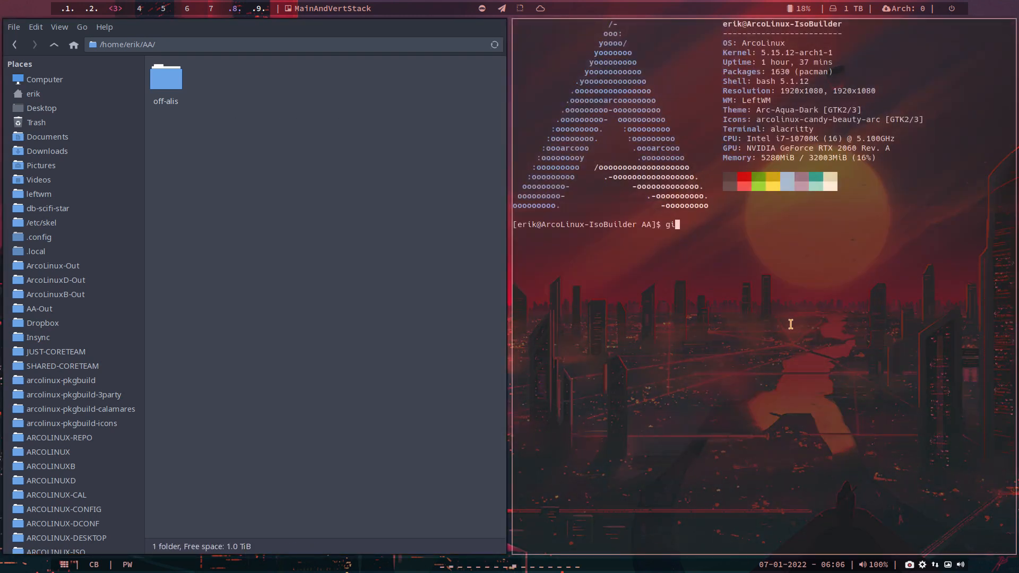
text(t clone)
text(https://github.com/arcolinuxiso/alis.git)
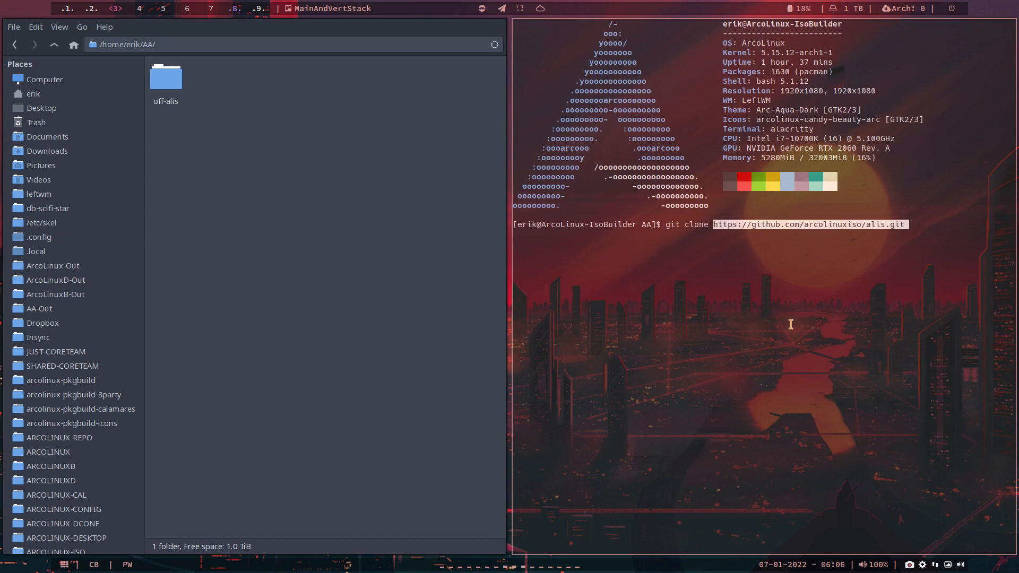
key(Return)
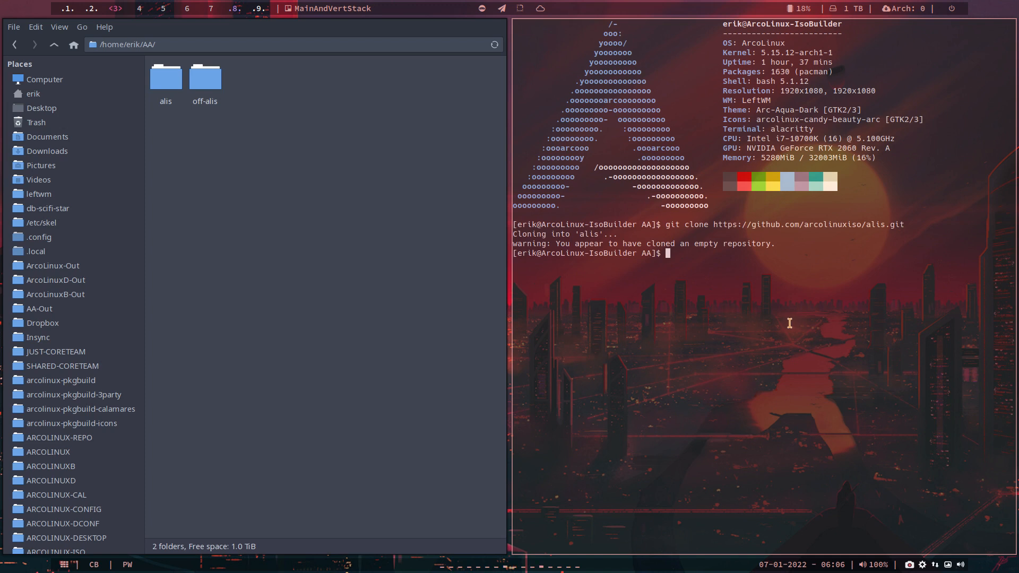
click(163, 80)
click(210, 81)
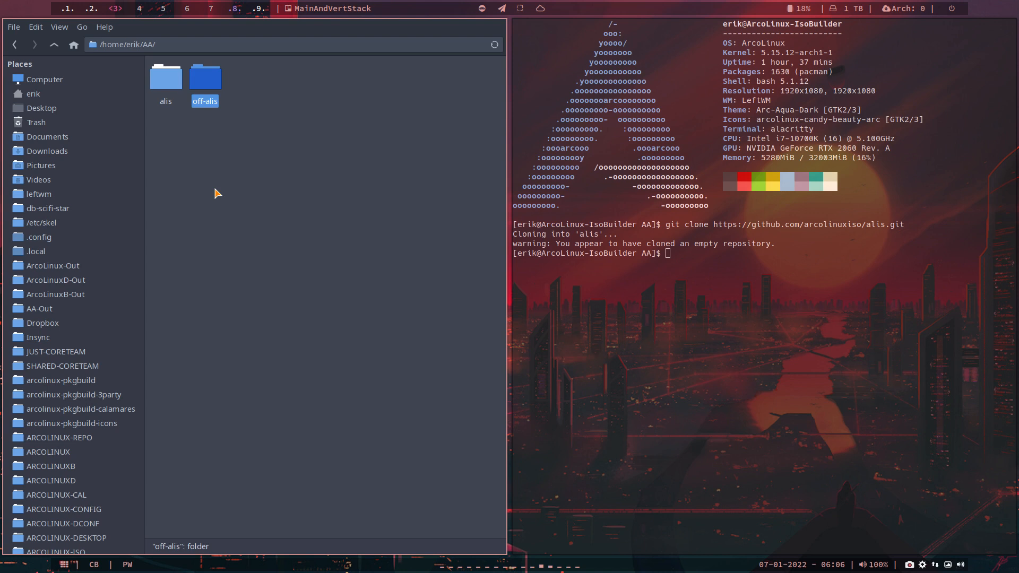
key(F2)
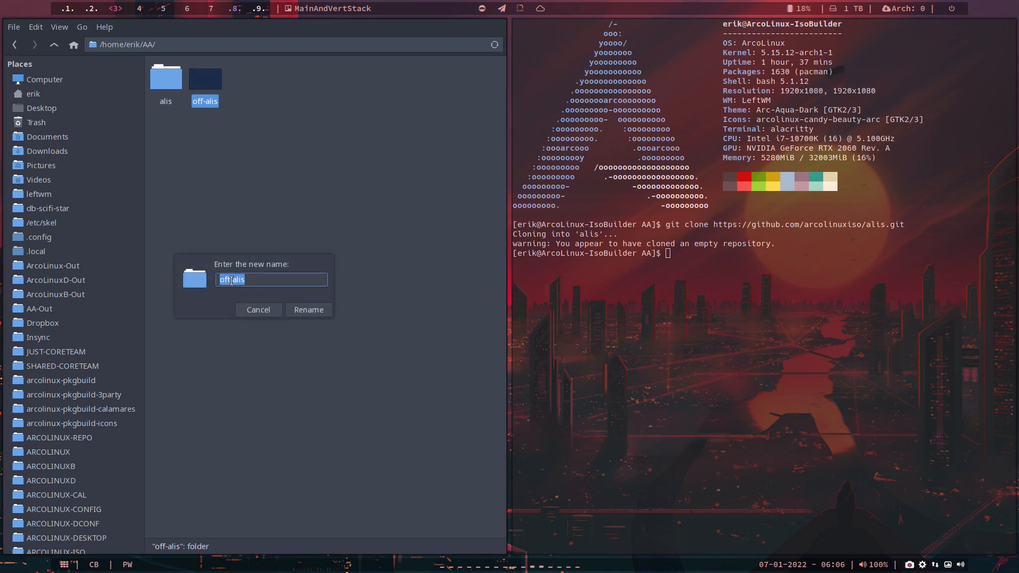
click(233, 279)
text(icia)
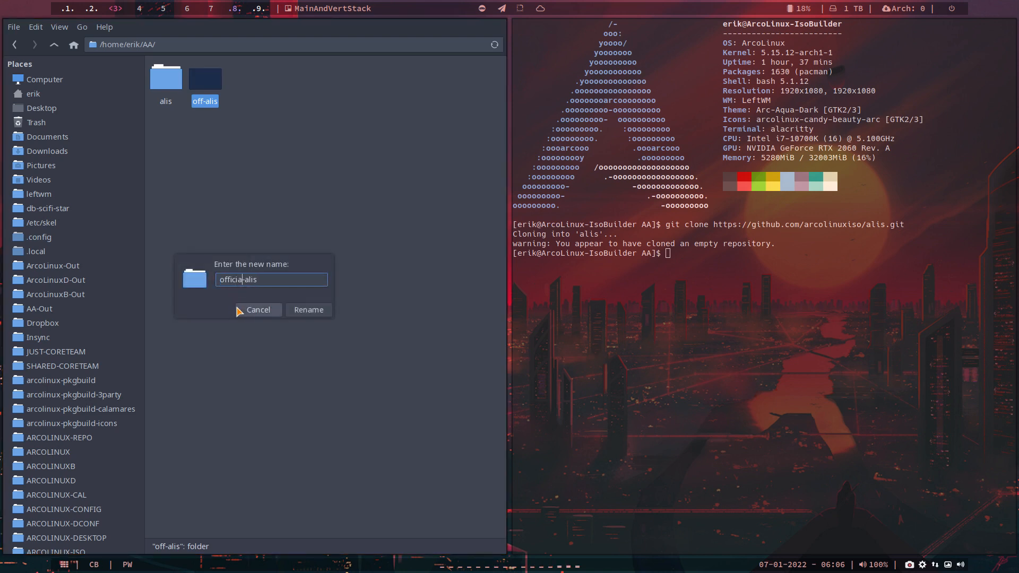
text(l)
key(Return)
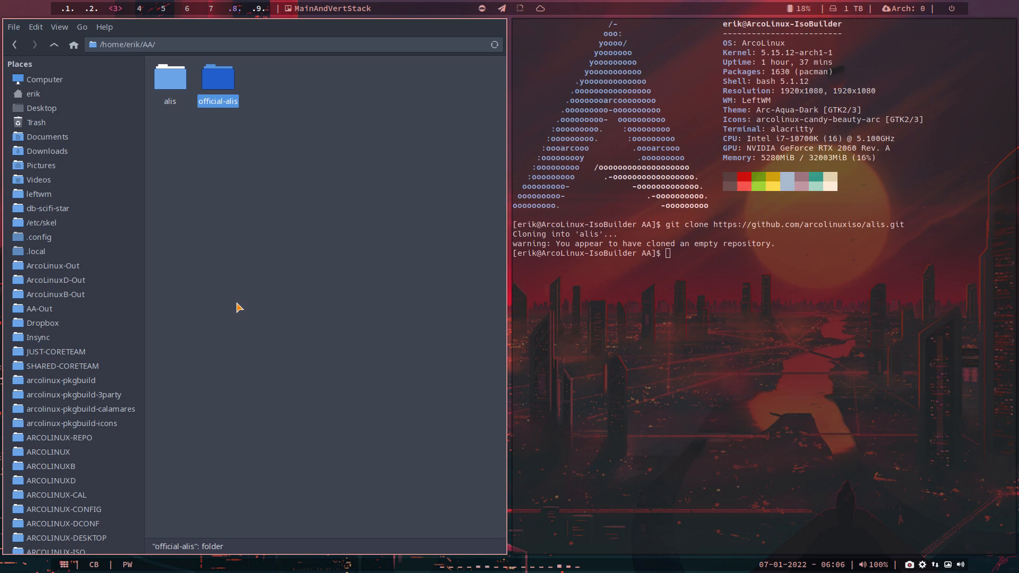
double_click(223, 86)
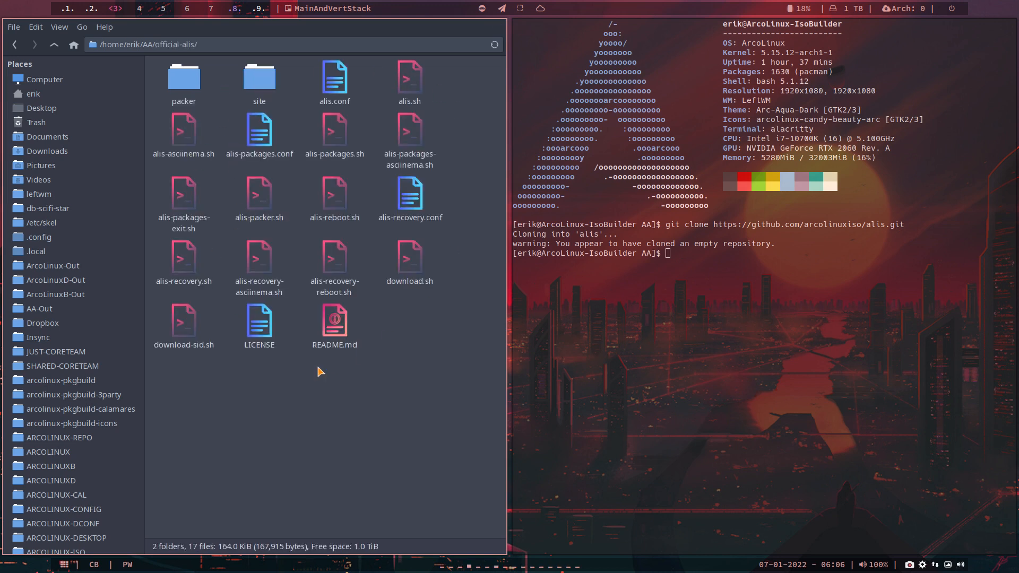
key(ctrl+a)
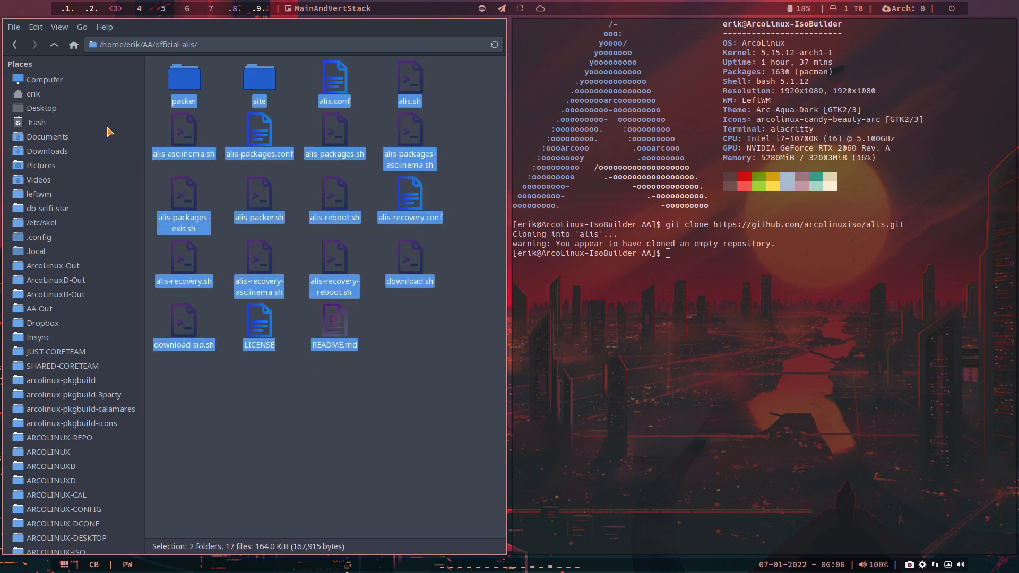
click(53, 45)
double_click(169, 84)
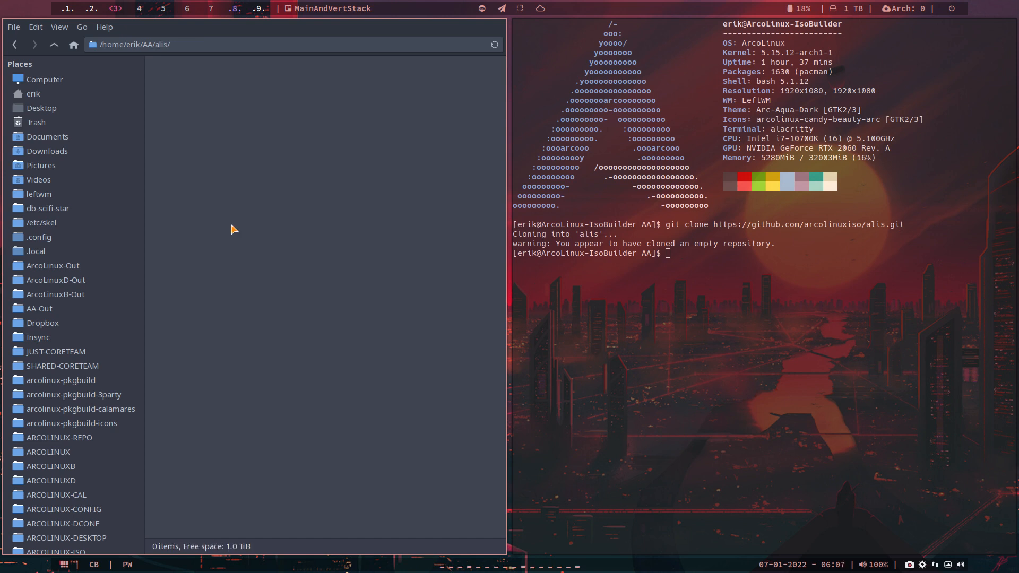
key(ctrl+v)
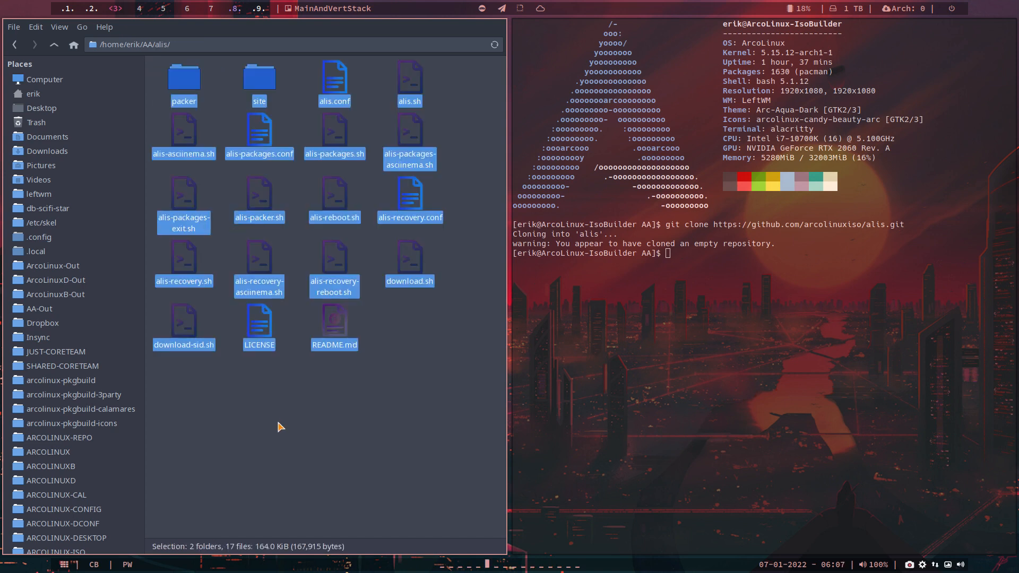
click(274, 390)
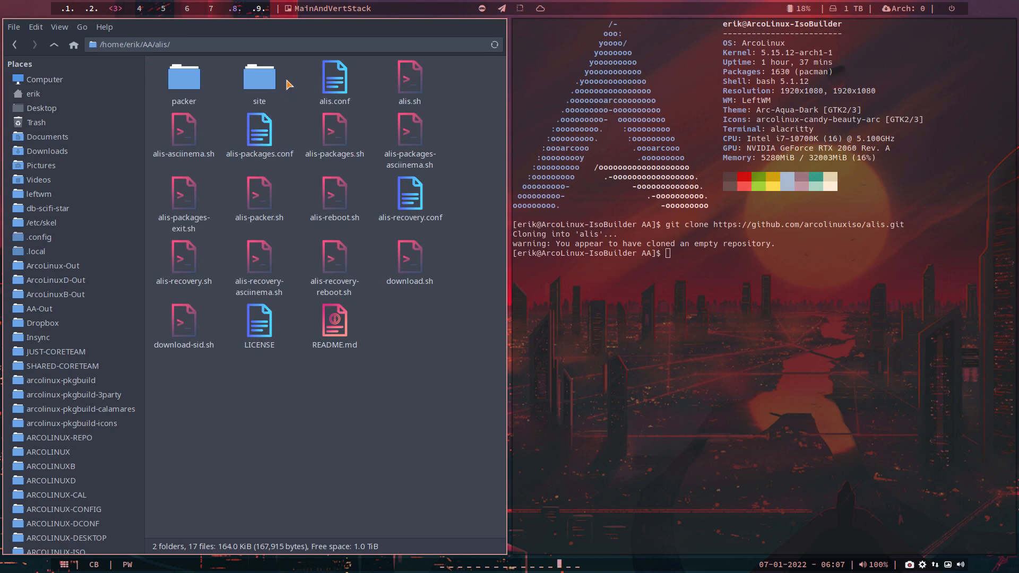
drag(293, 86, 188, 80)
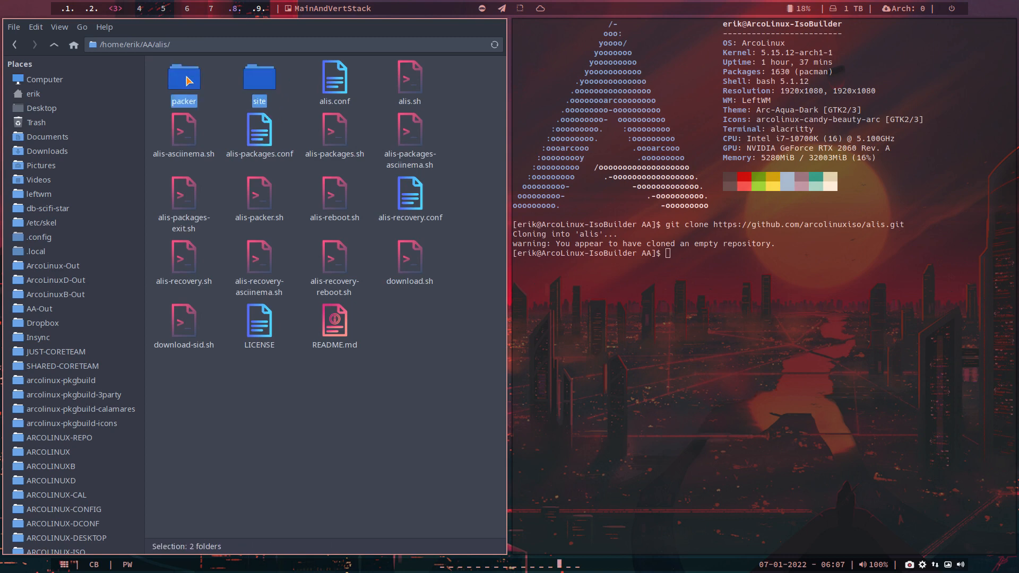
double_click(188, 80)
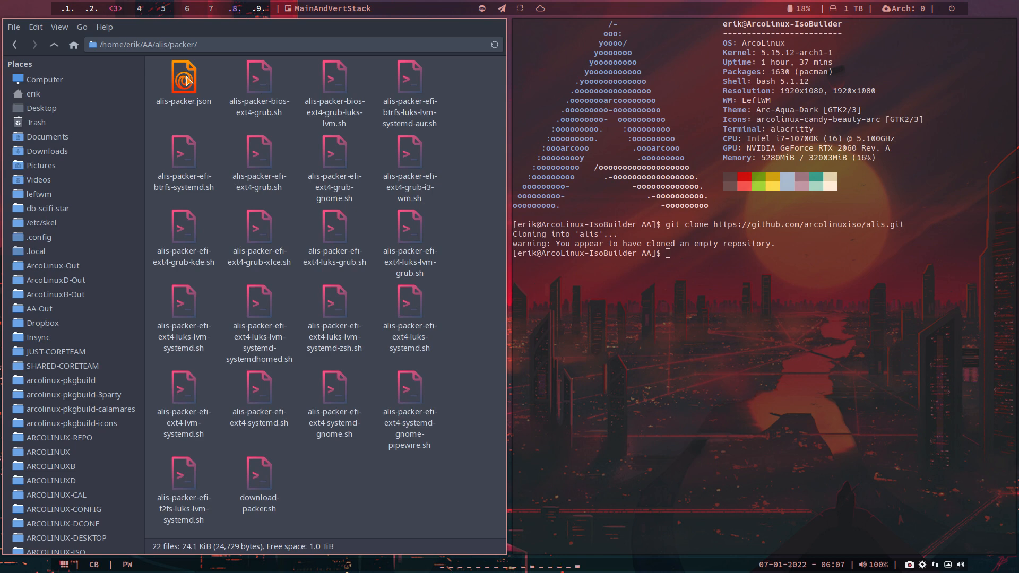
click(53, 45)
double_click(260, 79)
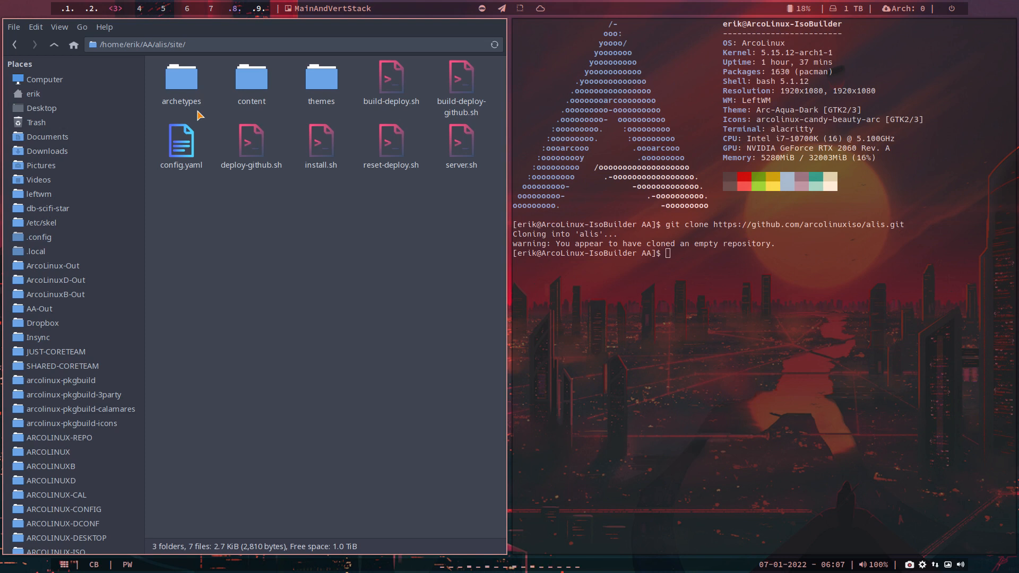
click(53, 44)
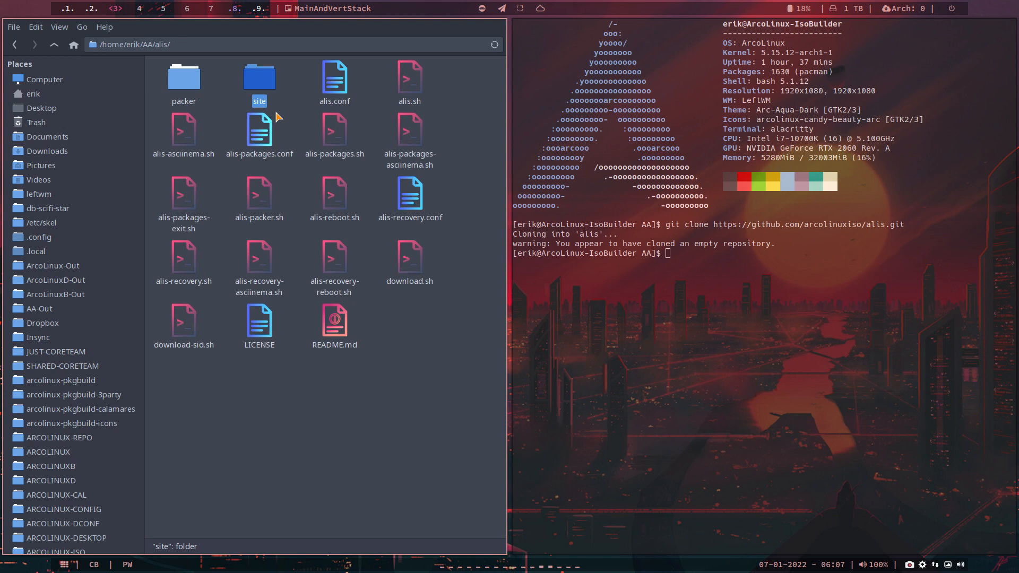
- Delete the site folder from alis and bring the git scripts from ARCOLINUX into it, selecting 1-git-v4.sh
key(Delete)
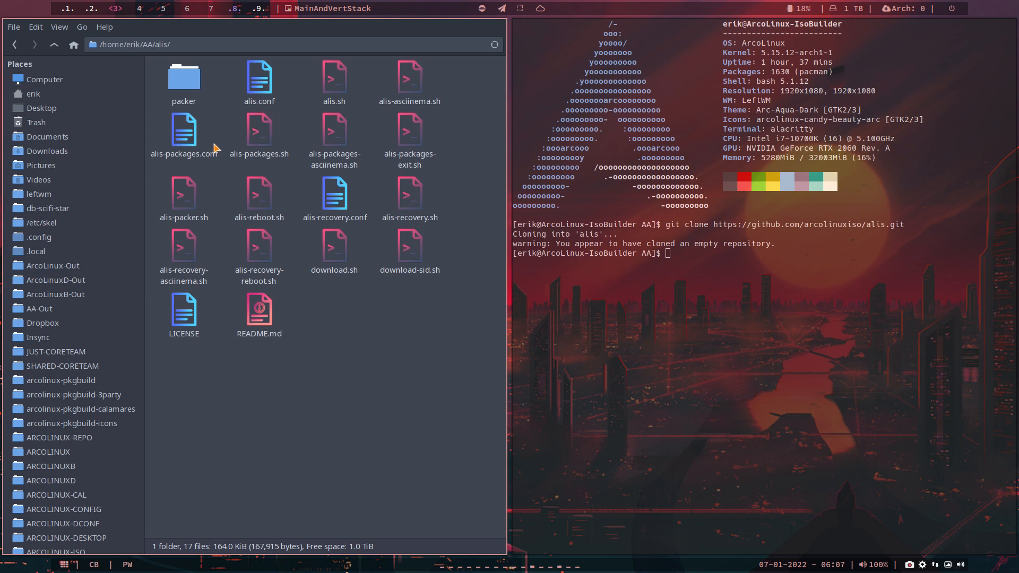
click(54, 44)
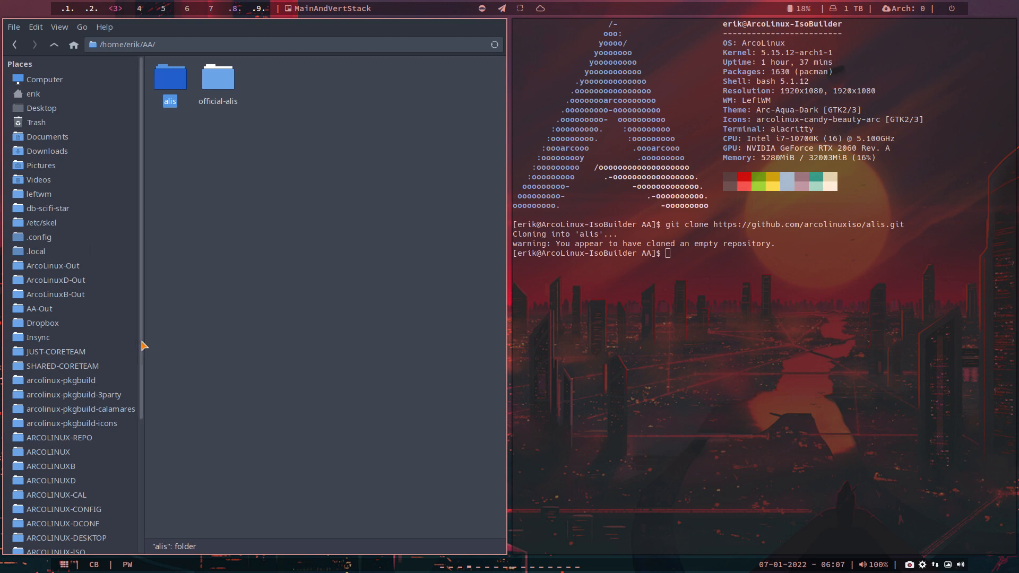
scroll(104, 325, down, 4)
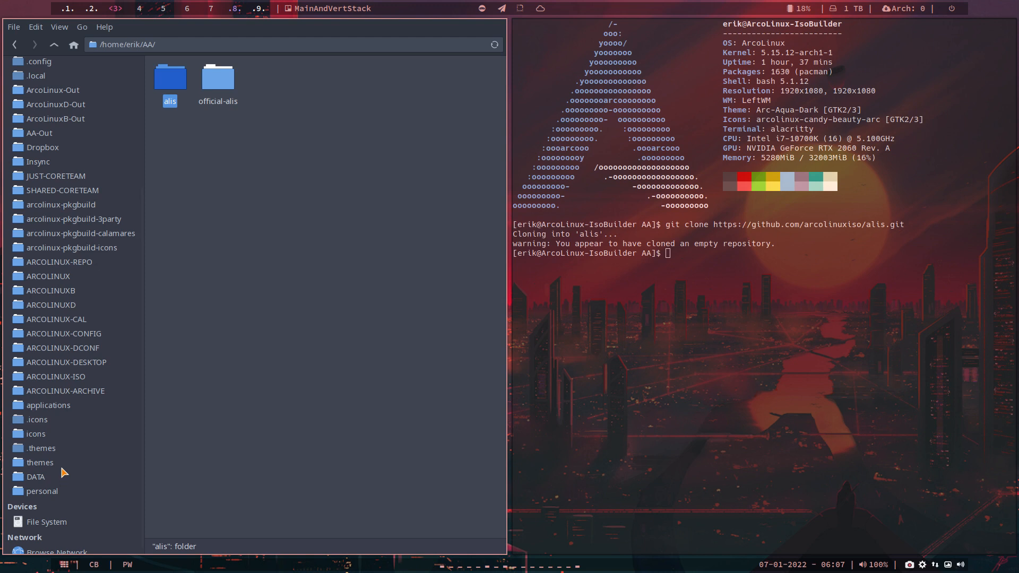
scroll(64, 386, up, 5)
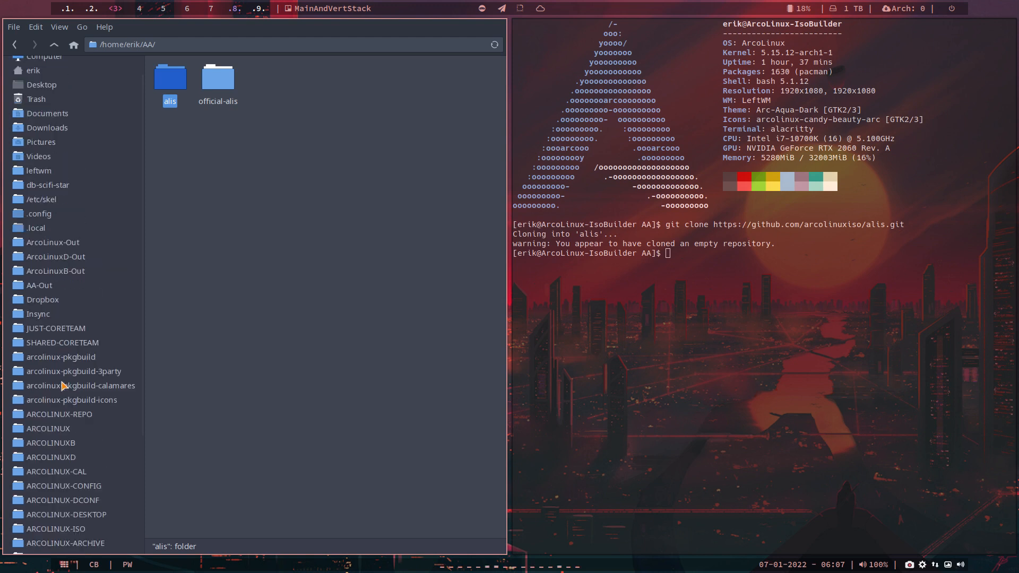
click(70, 433)
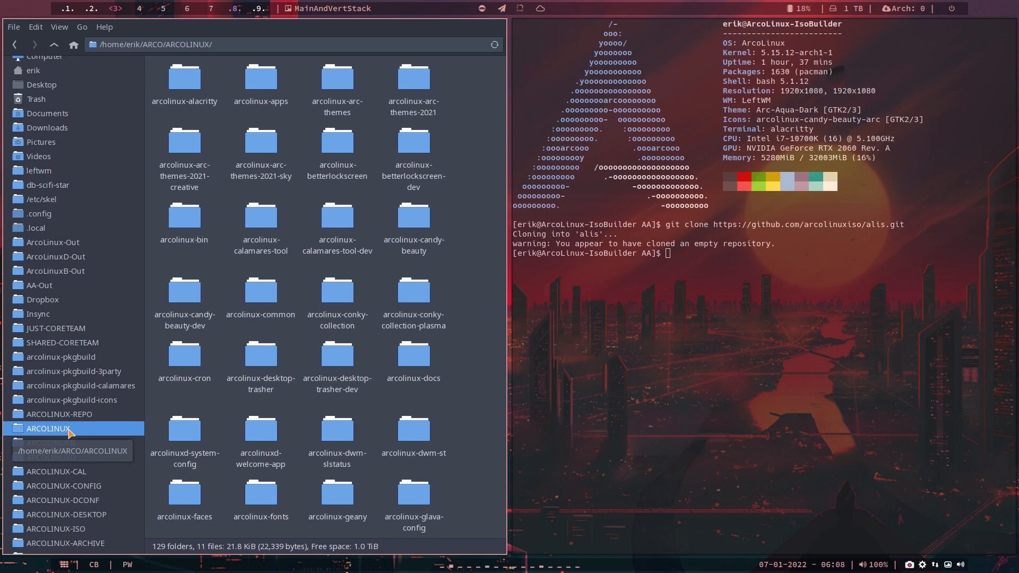
scroll(70, 432, down, 3)
scroll(70, 432, down, 3)
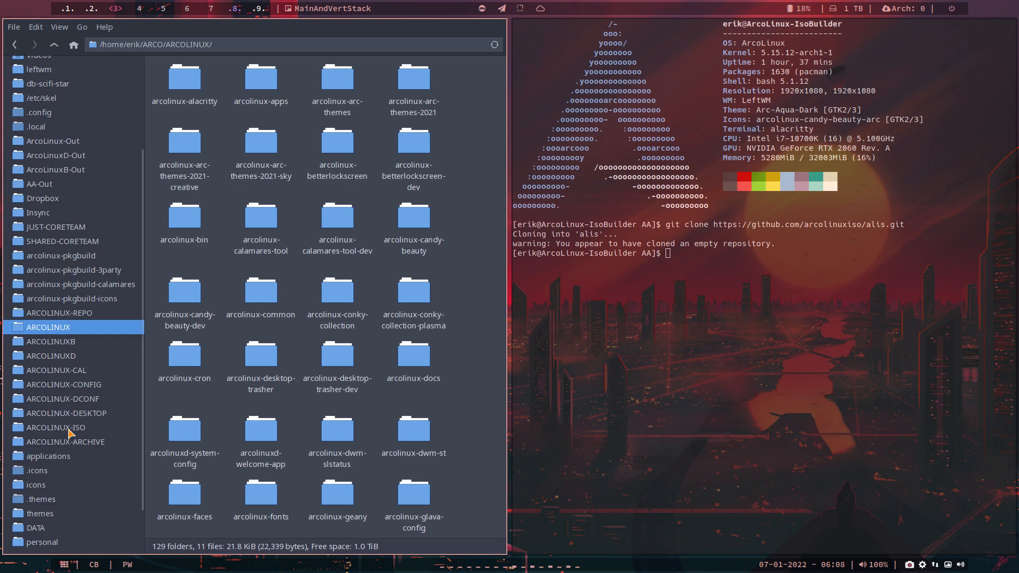
scroll(71, 433, down, 3)
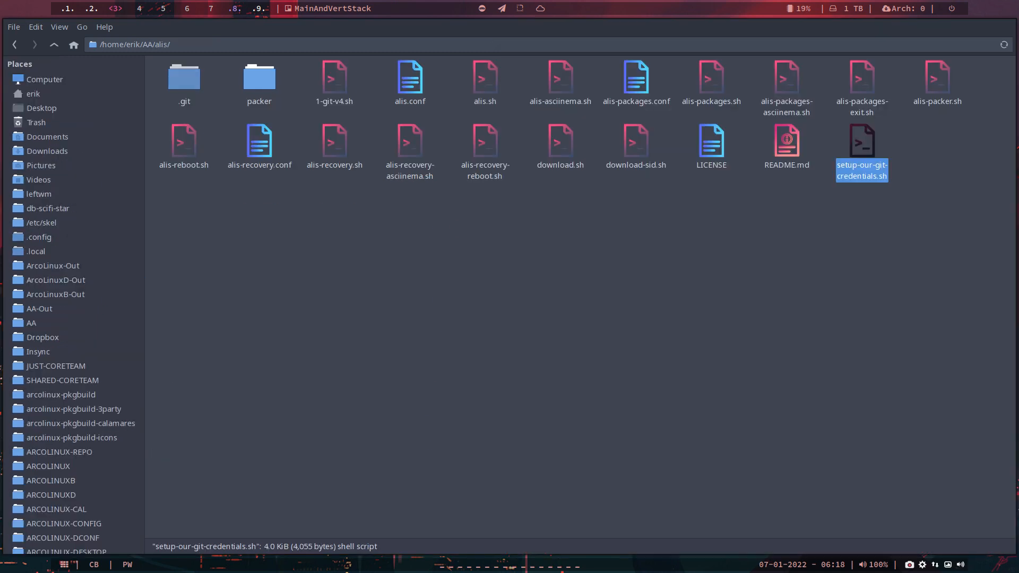
click(448, 223)
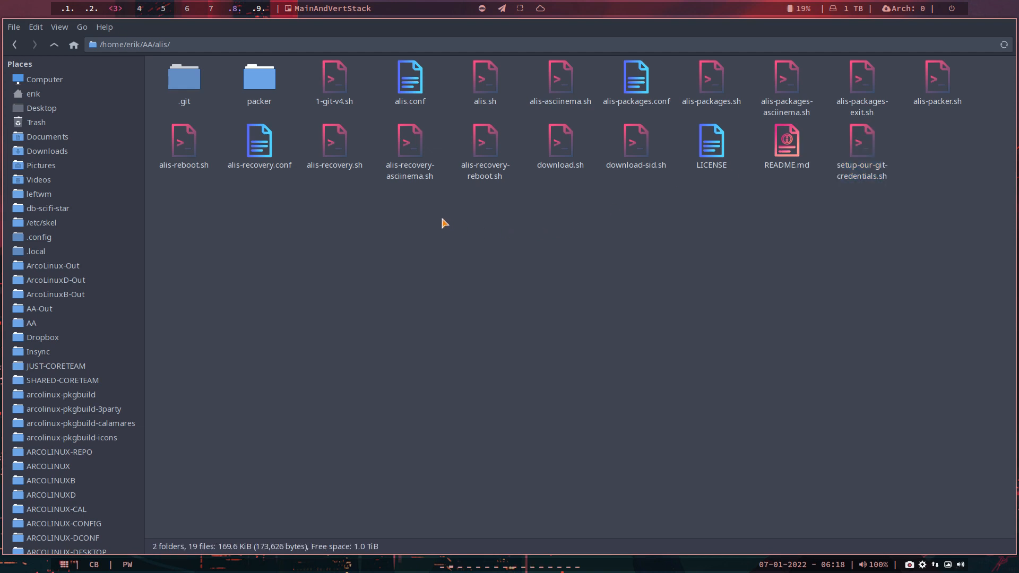
click(335, 85)
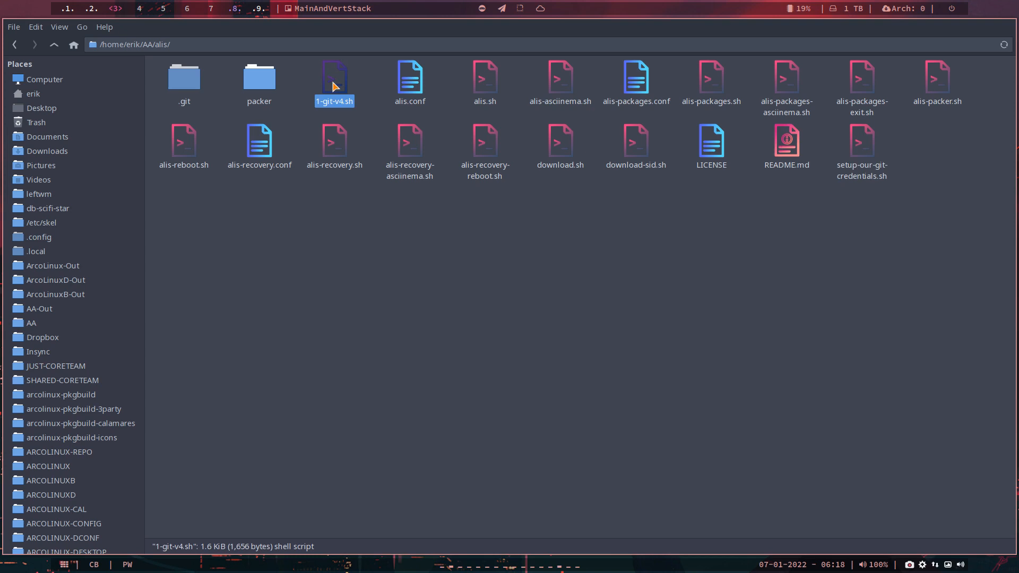
- Remove the blank line after the push if-blocks in 1-git-v4.sh and save the script
double_click(334, 85)
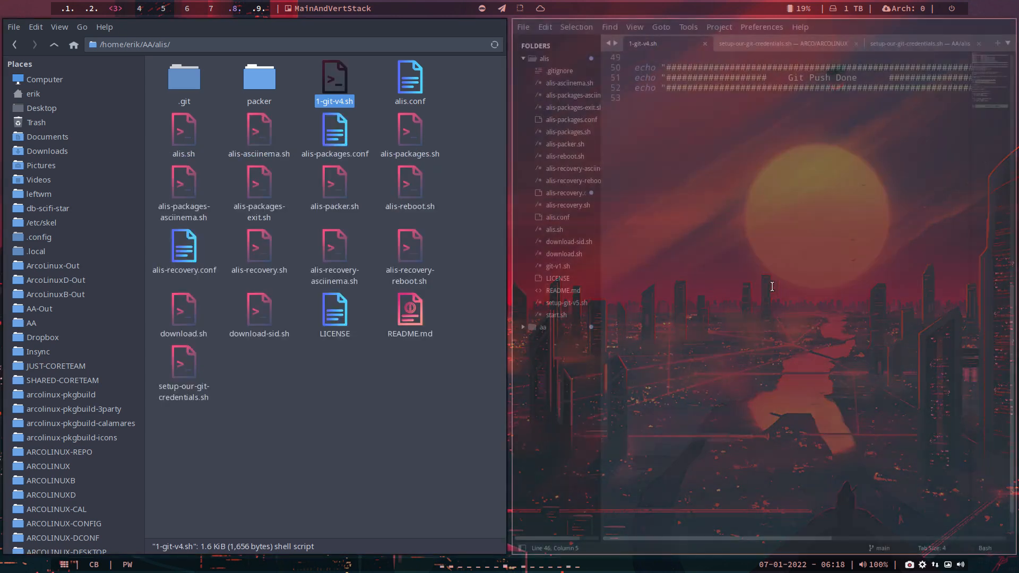
scroll(805, 291, up, 10)
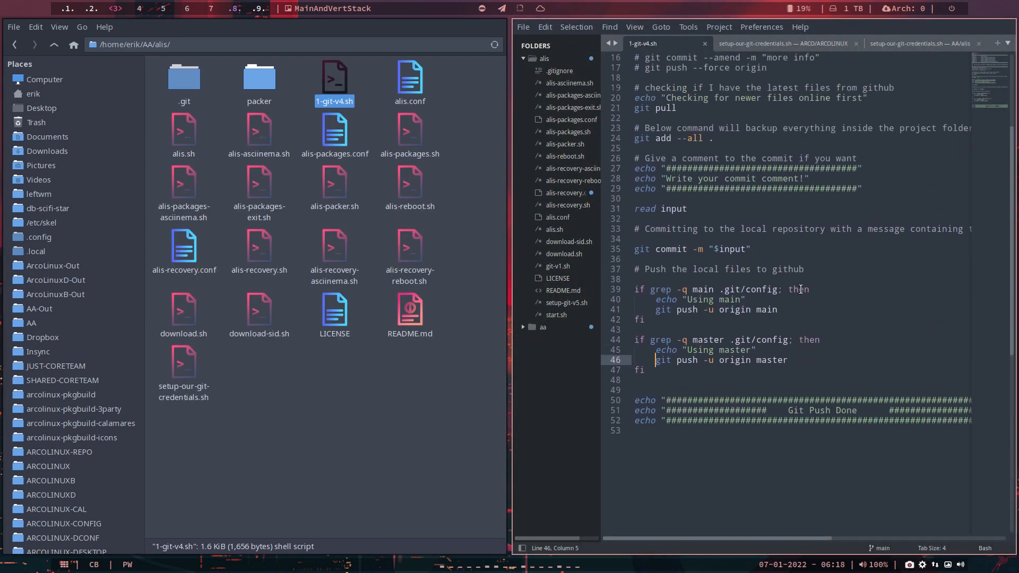
drag(646, 371, 635, 289)
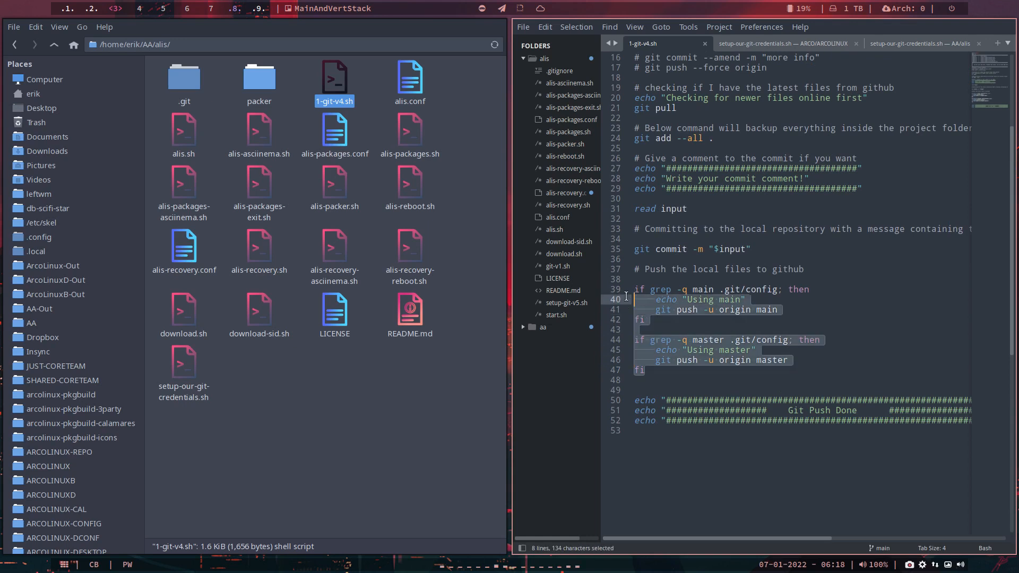
click(664, 388)
key(BackSpace)
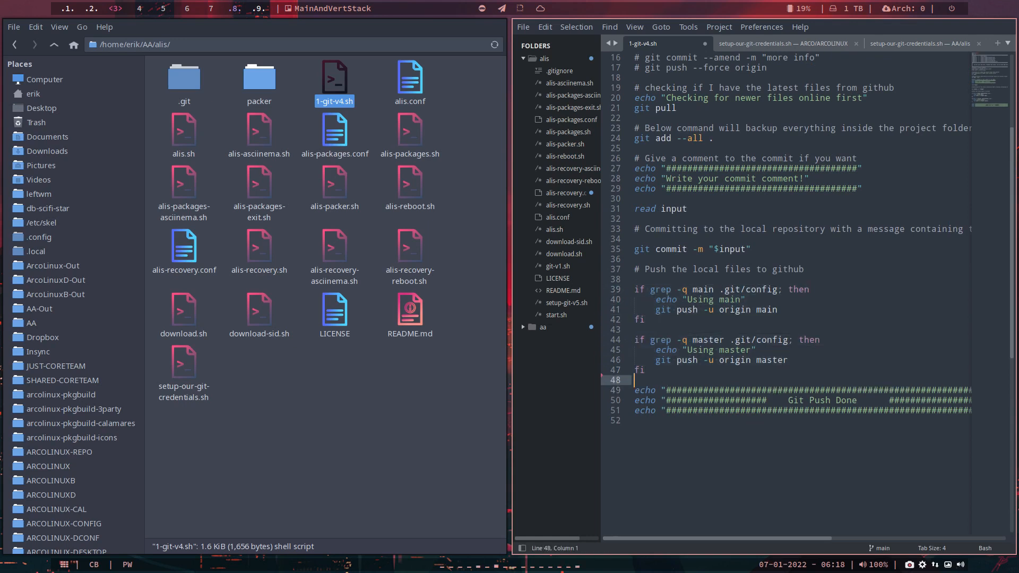
key(ctrl+s)
- Review the main and master branch checks and push lines on lines 39-47
click(768, 311)
click(771, 370)
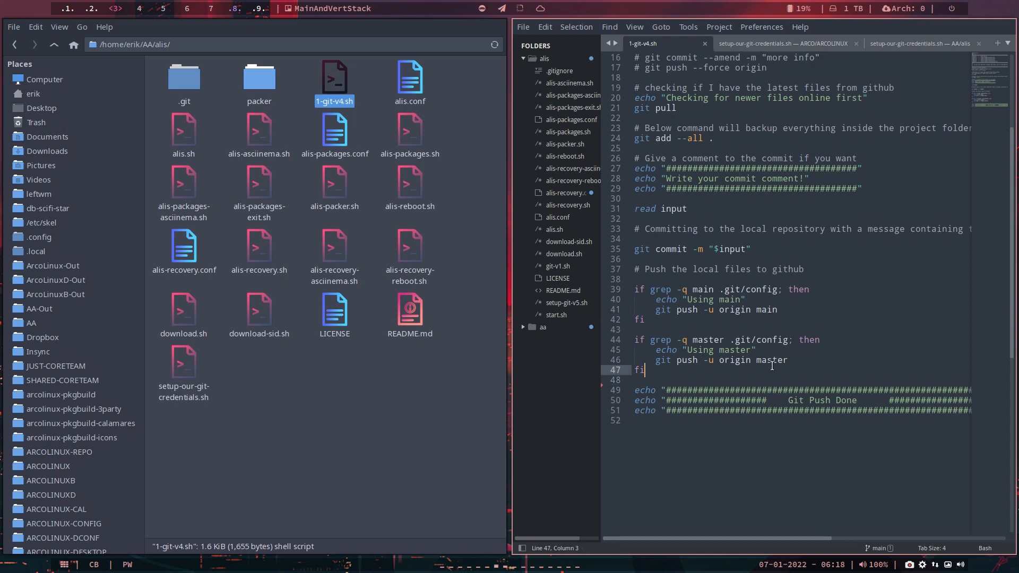
click(773, 360)
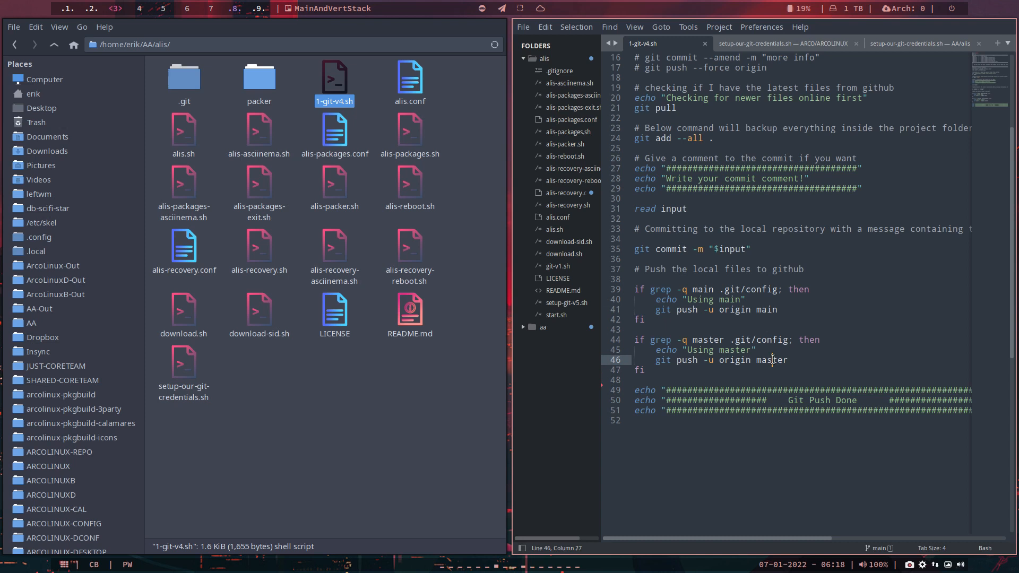
double_click(768, 310)
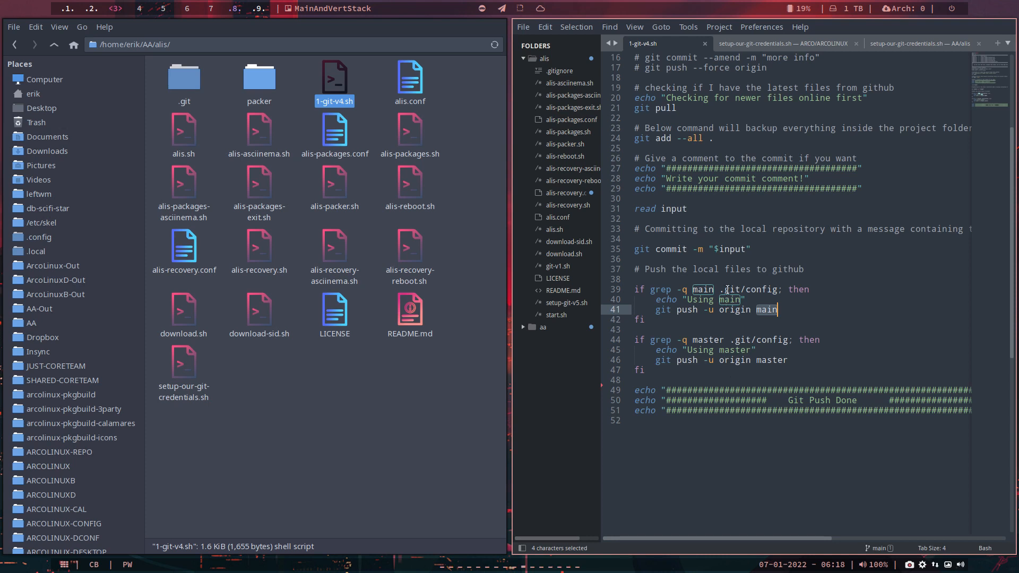
click(700, 289)
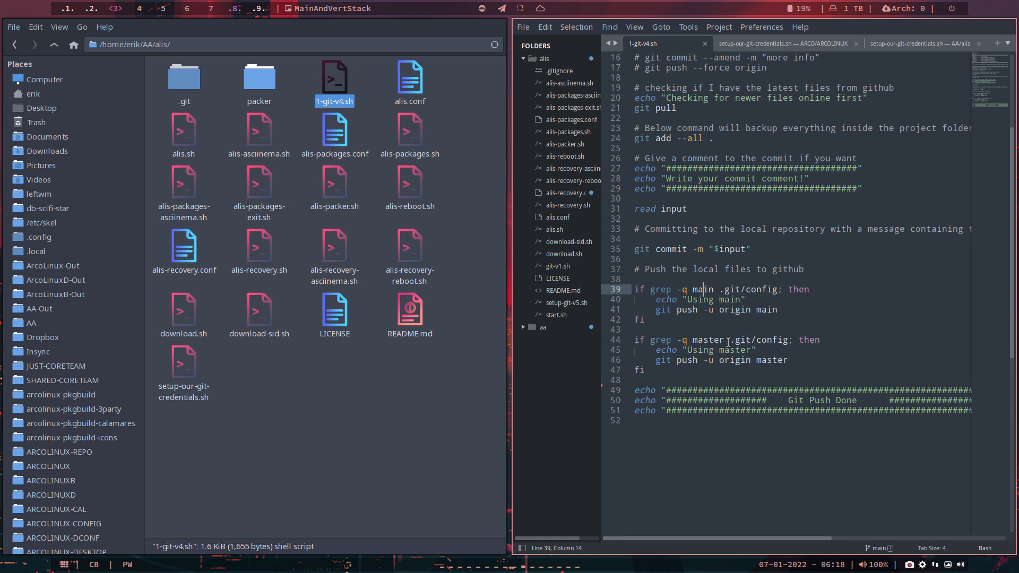
double_click(708, 340)
click(772, 362)
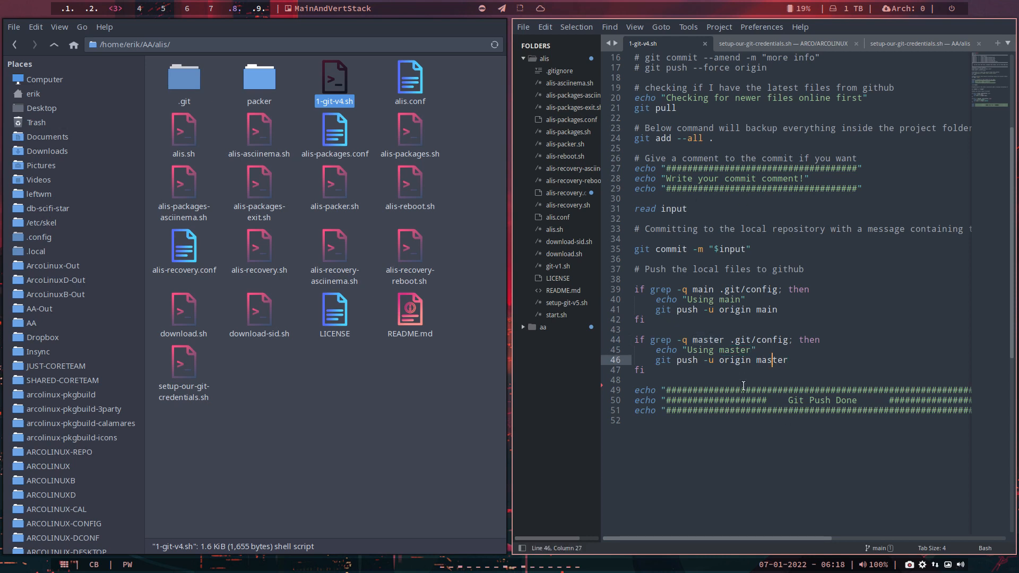
scroll(743, 385, up, 5)
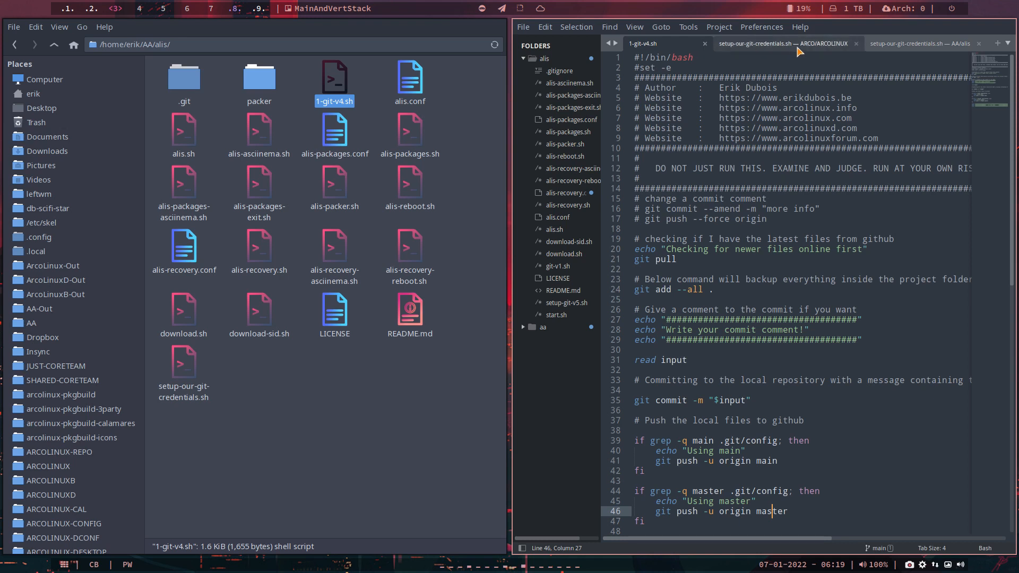
- Close the credentials and 1-git-v4.sh script tabs, quit the editor, and return to the browser workspace
click(856, 43)
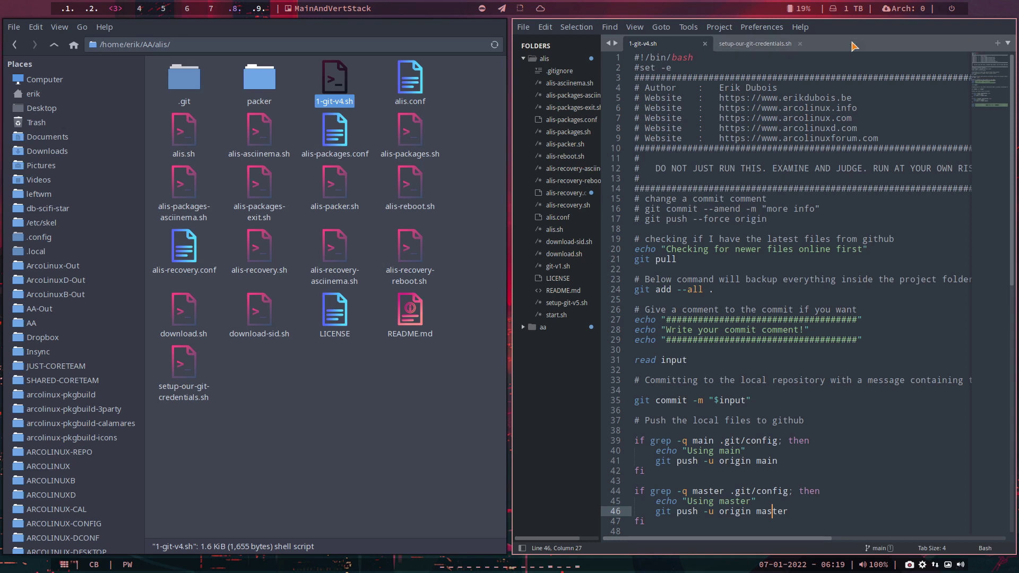
click(800, 44)
click(706, 44)
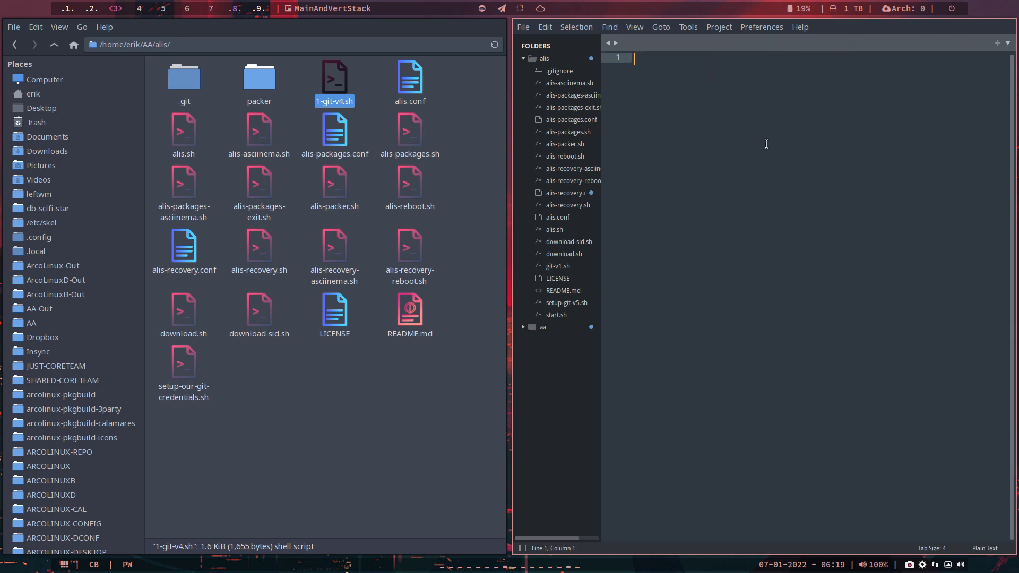
key(super+q)
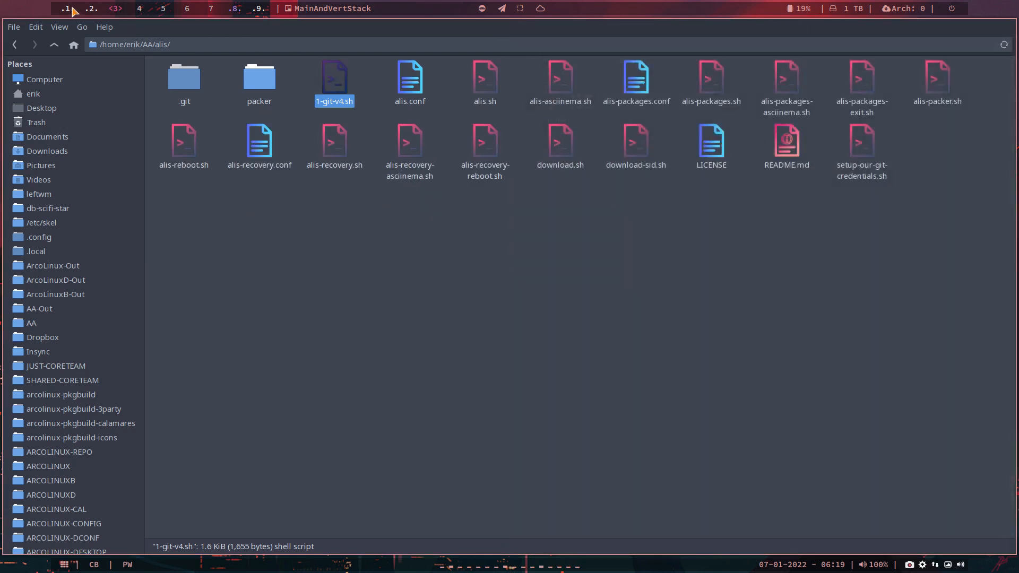
click(68, 9)
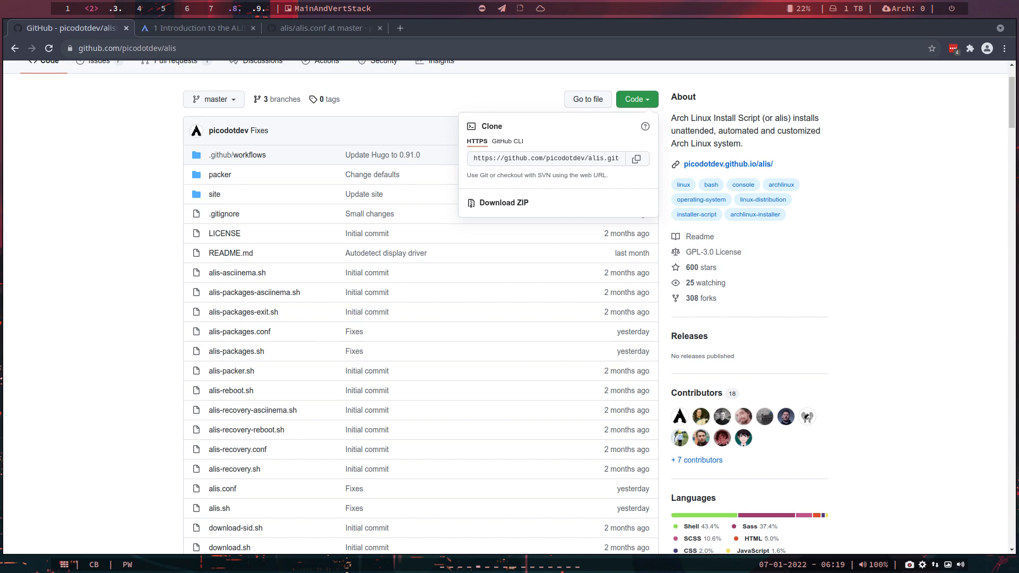
- Bring up the browser, reload the arcolinuxiso organisation page and enter the alis repository
click(72, 10)
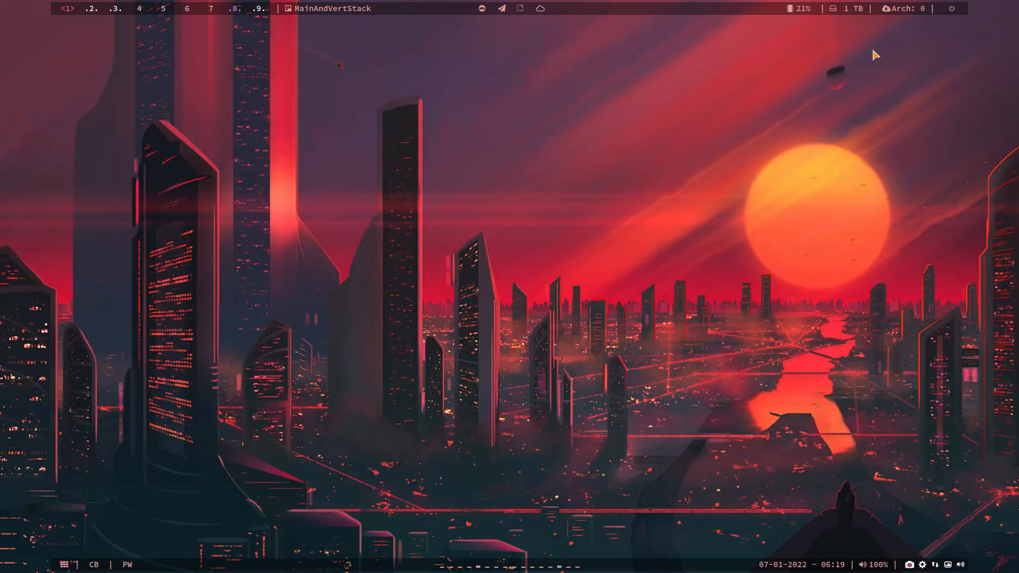
key(super+w)
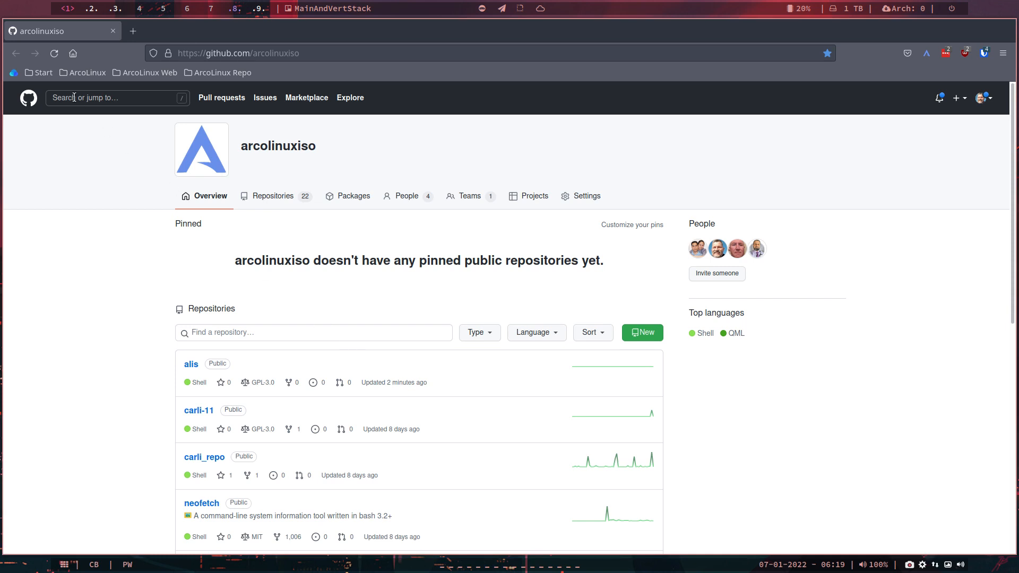
click(53, 53)
click(192, 364)
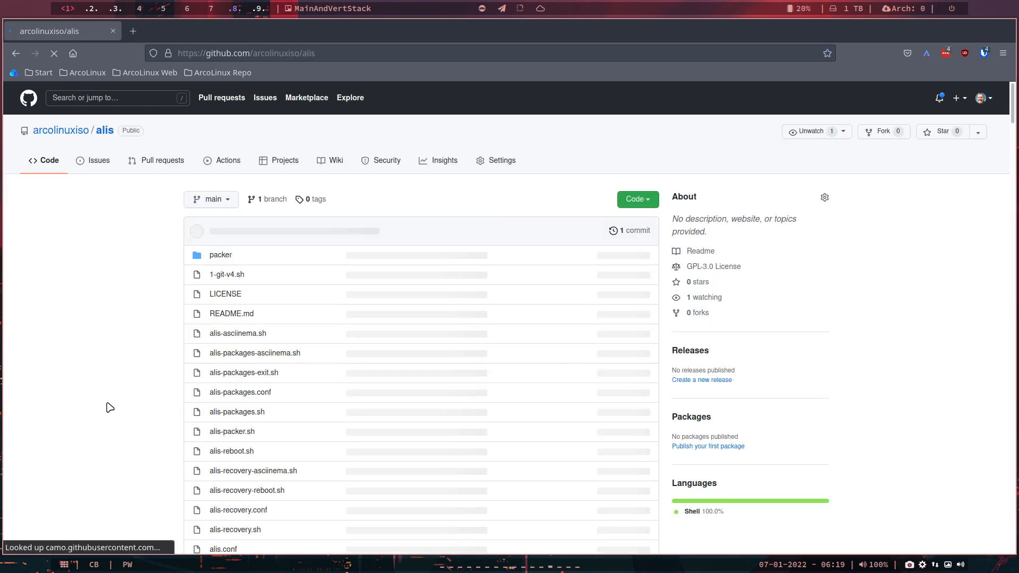
scroll(110, 408, down, 5)
scroll(110, 407, down, 5)
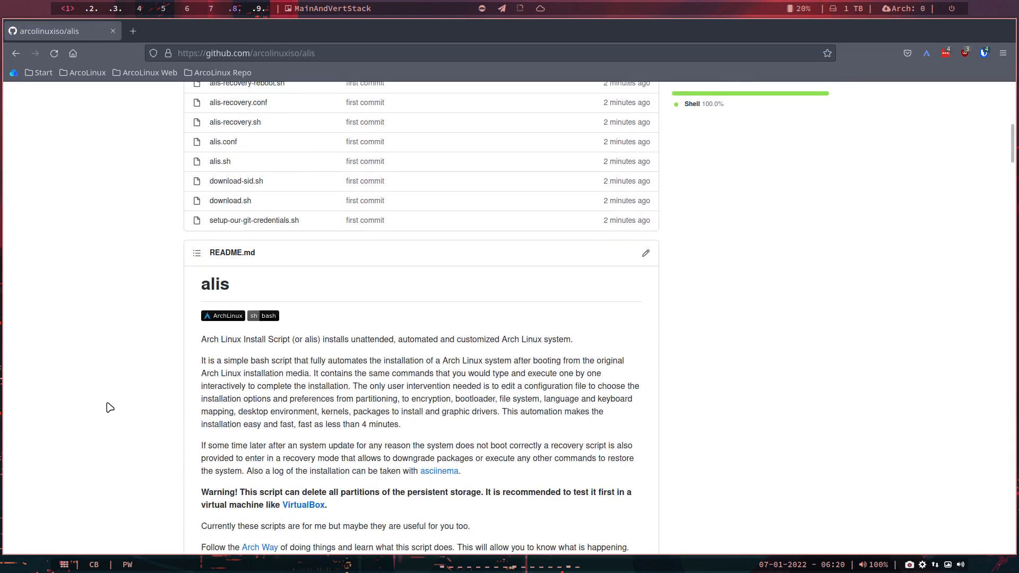
scroll(111, 407, down, 8)
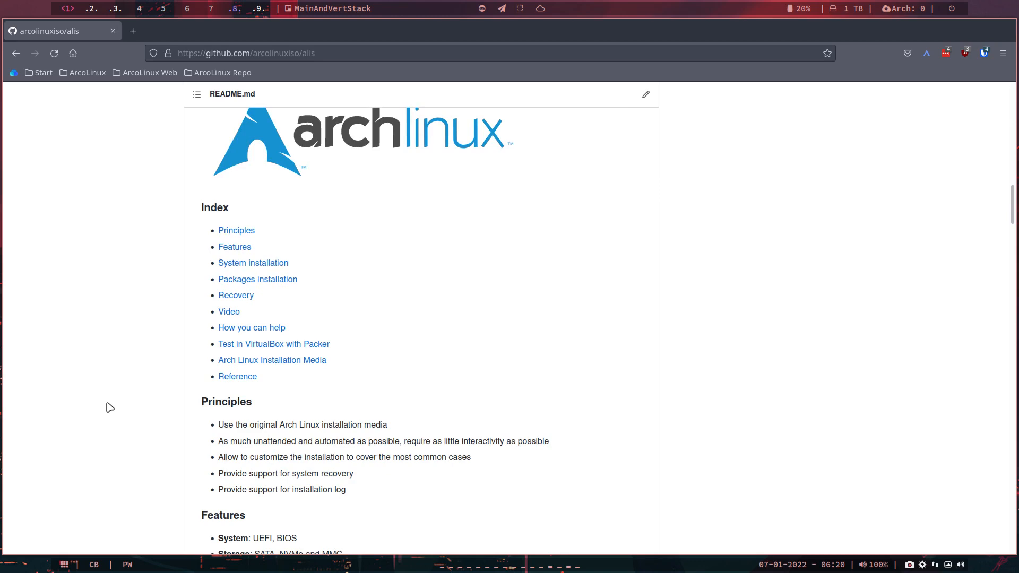
scroll(110, 409, down, 10)
scroll(110, 407, down, 10)
scroll(110, 408, down, 4)
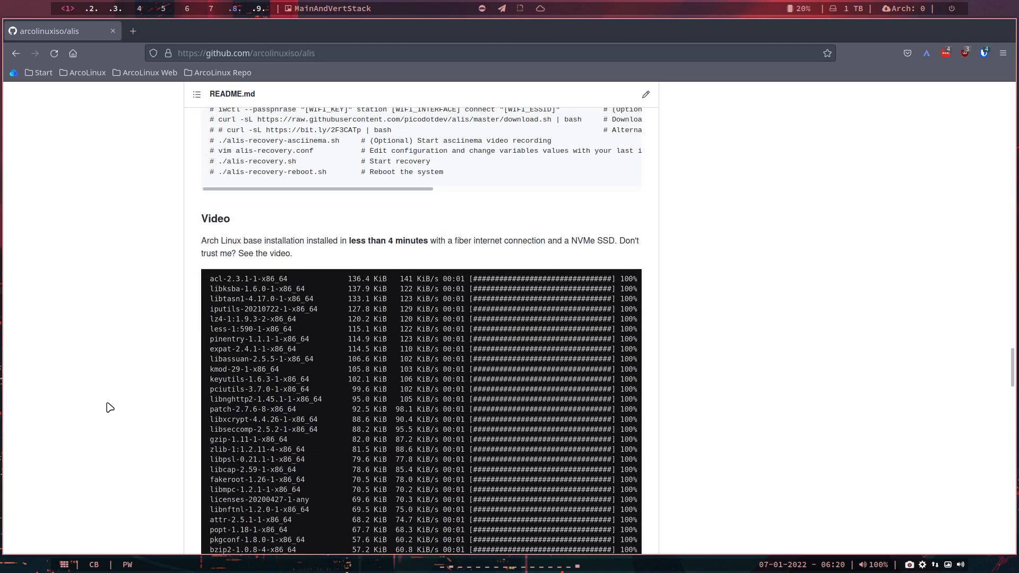
scroll(110, 407, down, 10)
scroll(110, 408, up, 5)
scroll(109, 408, up, 10)
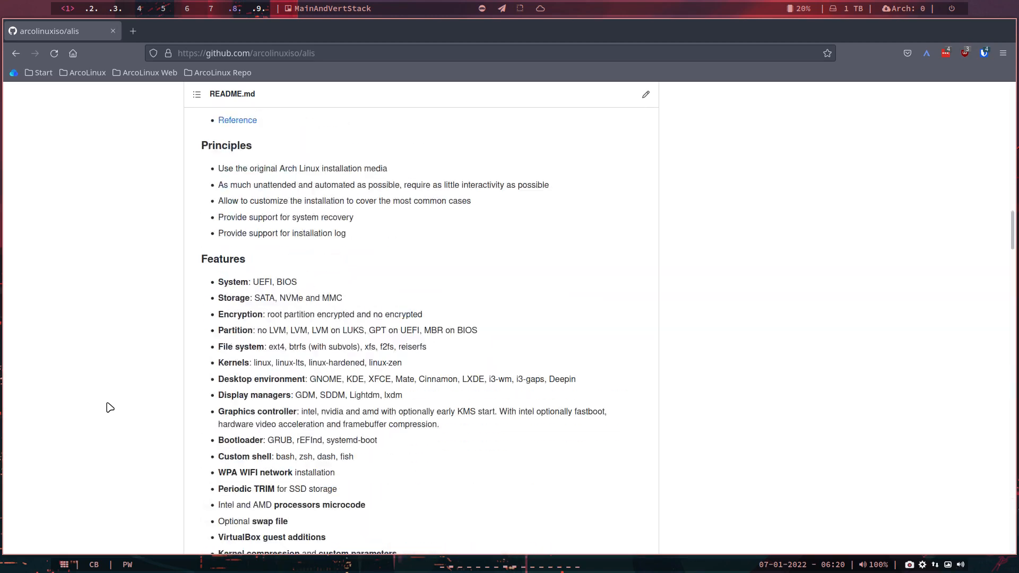
scroll(110, 399, up, 15)
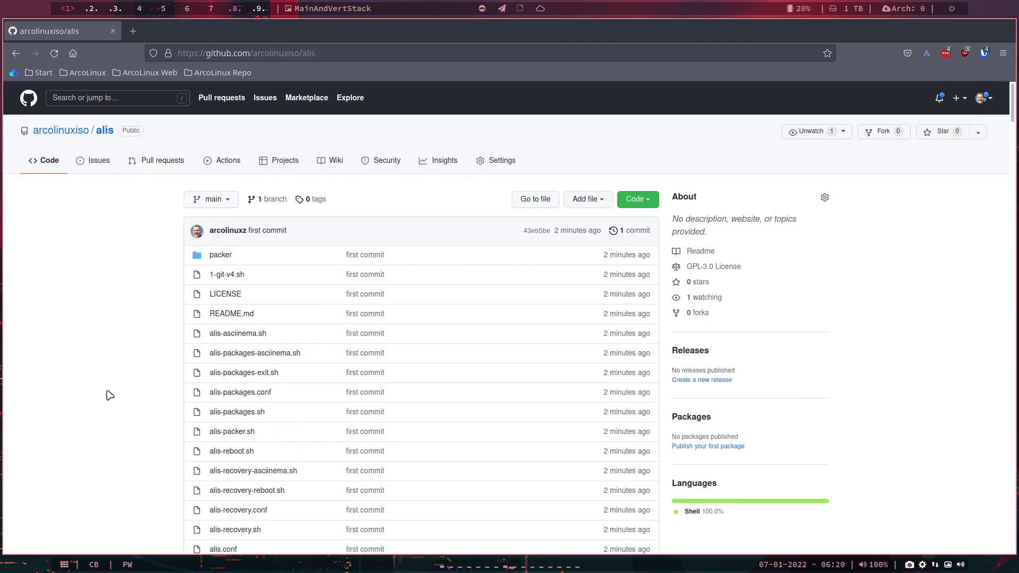
- From the AA folder, select alis and official-alis together and Compare them in Meld
click(116, 8)
click(54, 44)
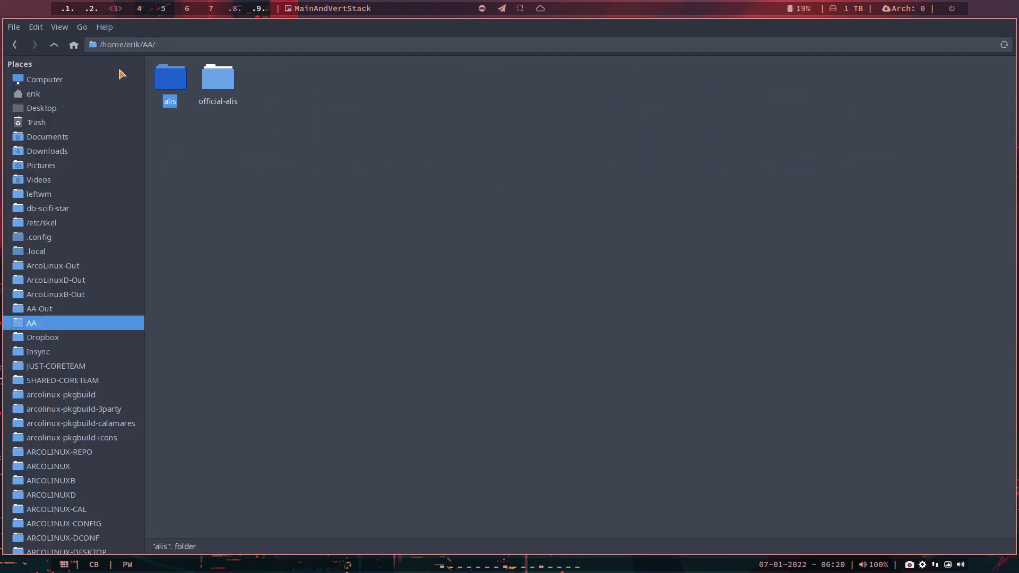
drag(239, 140, 166, 75)
right_click(225, 80)
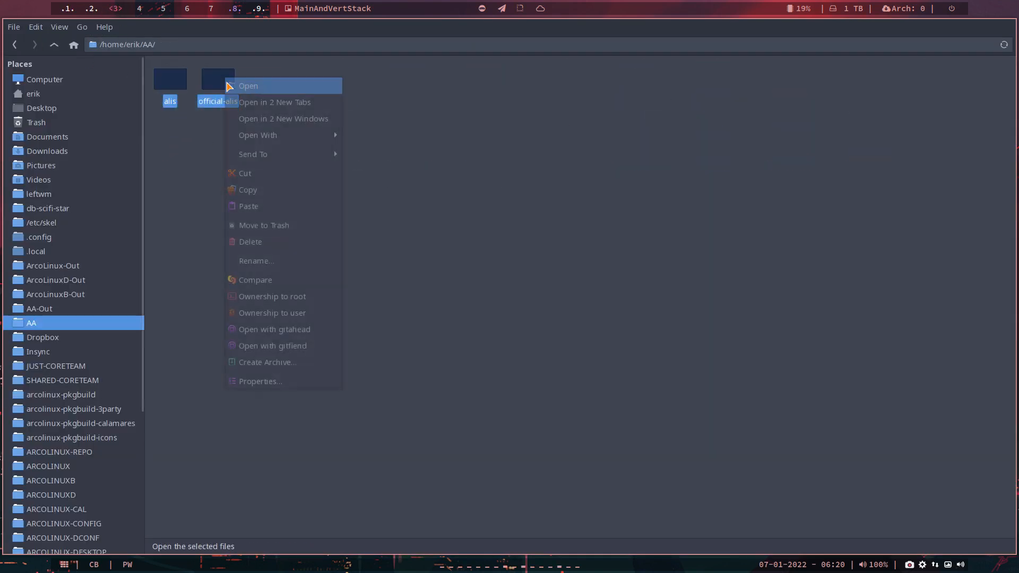
click(255, 279)
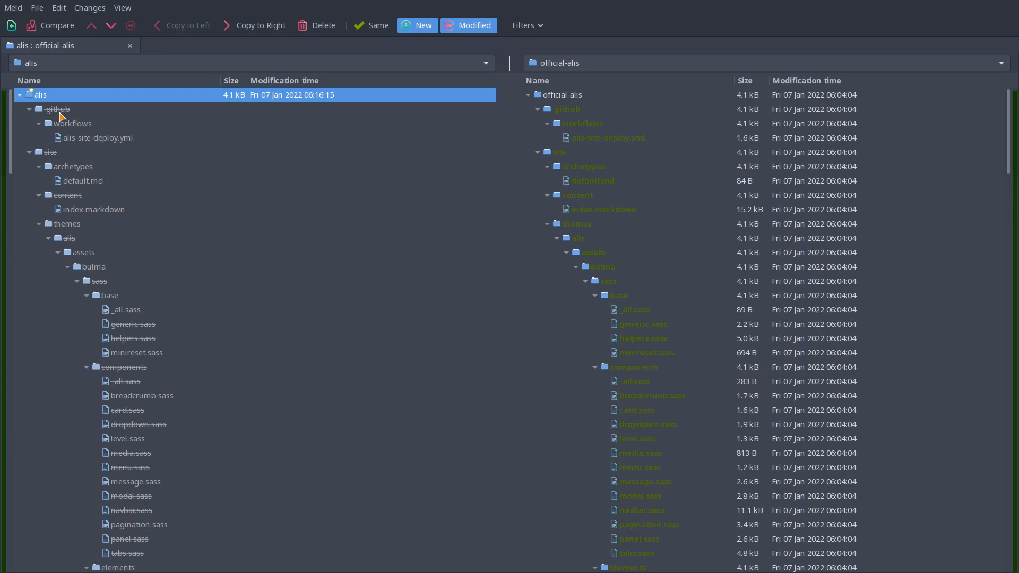
- Collapse .github and site, then highlight the alis-only 1-git-v4.sh and setup-our-git-credentials.sh rows
click(39, 109)
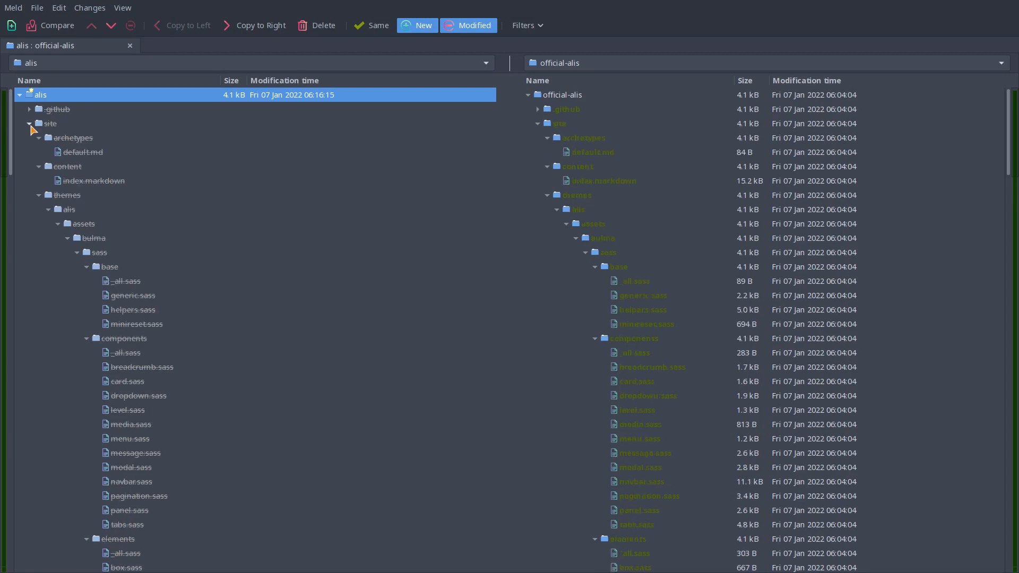
click(30, 124)
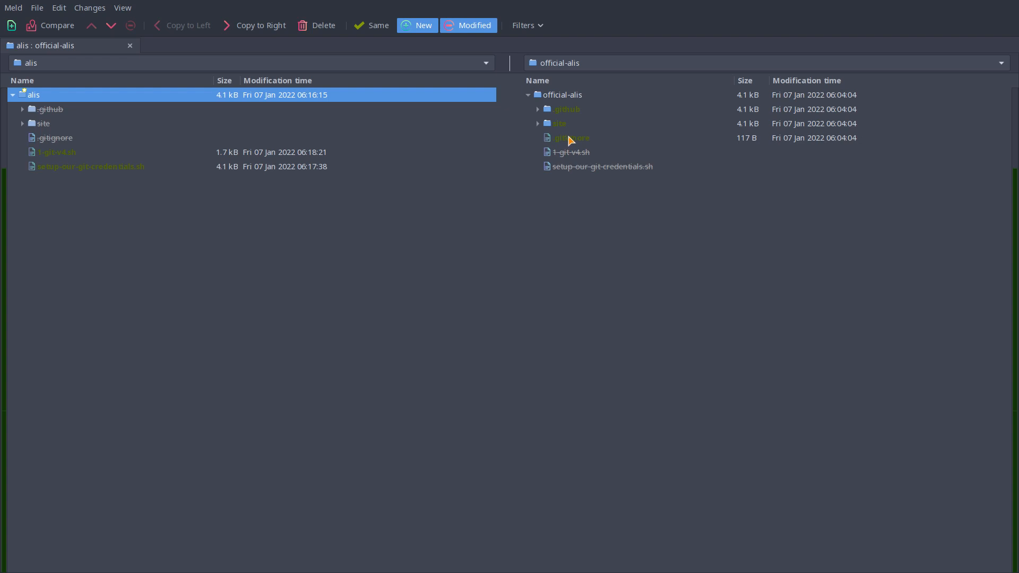
click(88, 153)
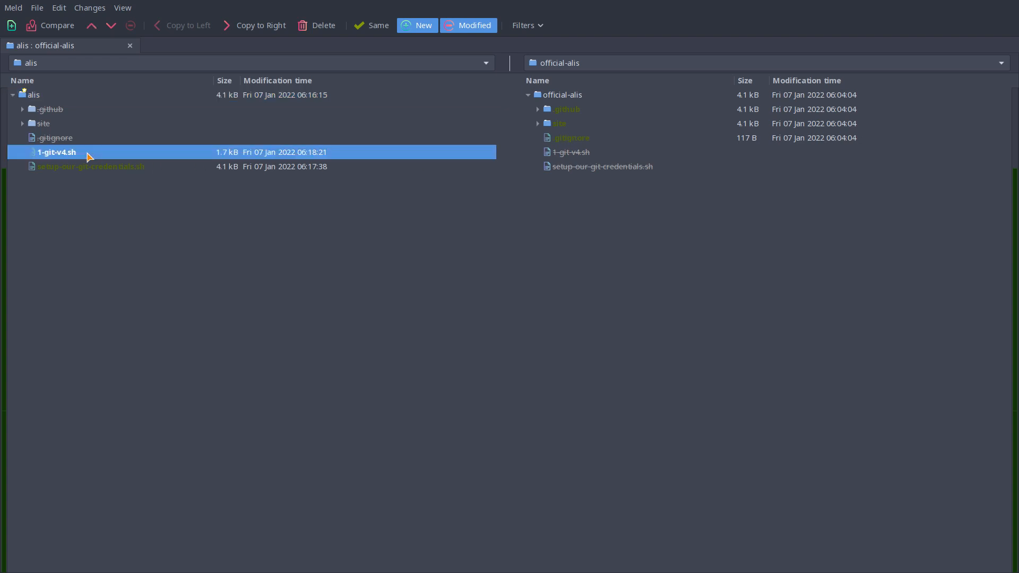
click(91, 168)
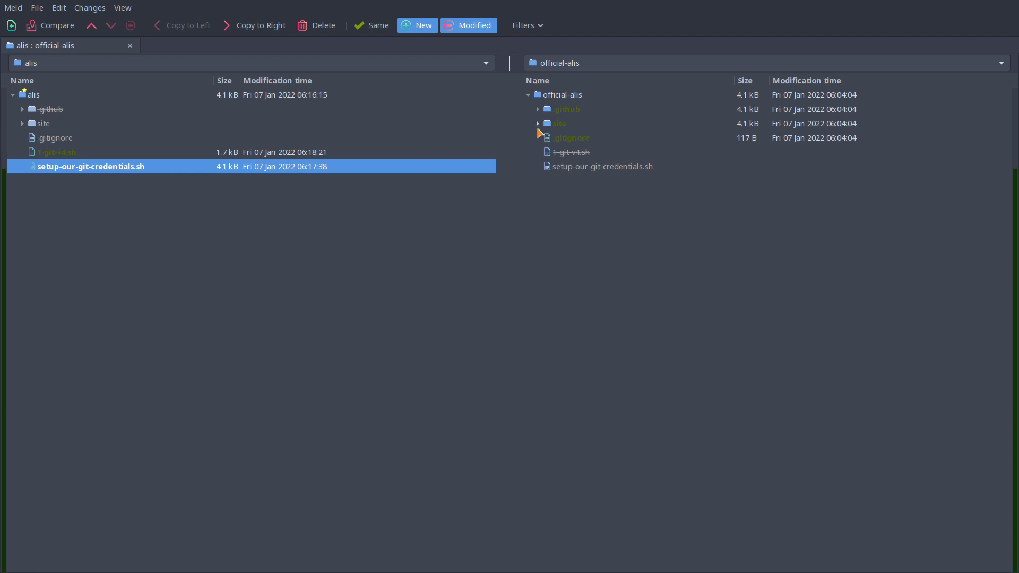
- Expand the full site tree to browse it, collapse it again, and quit Meld back to Thunar
click(538, 124)
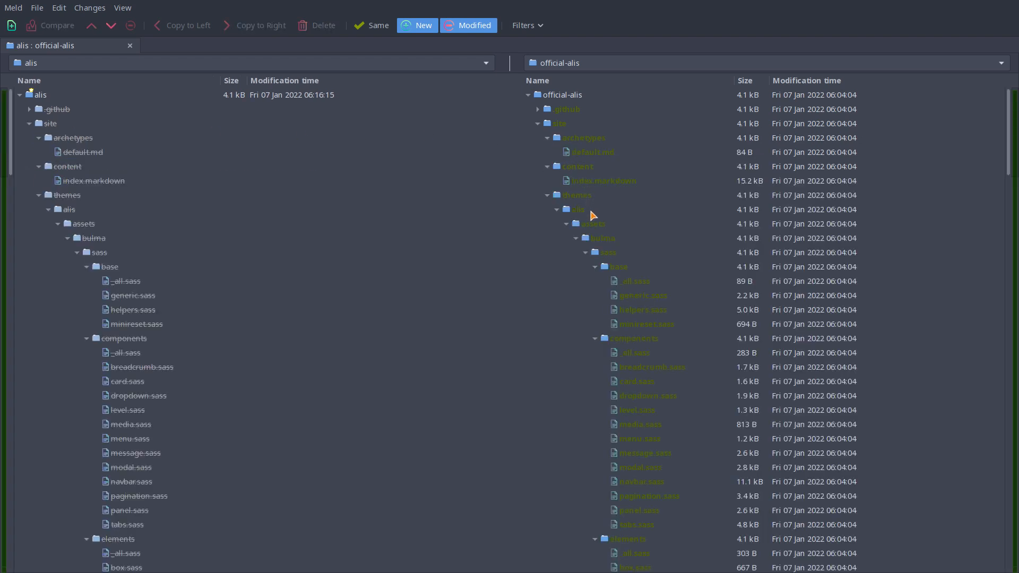
scroll(644, 371, down, 1)
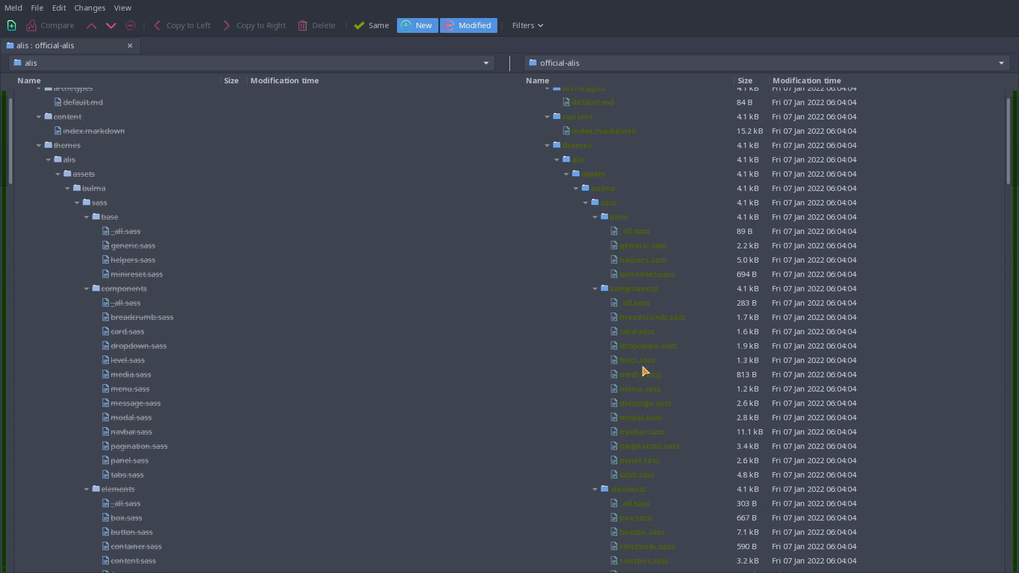
scroll(644, 371, down, 2)
scroll(644, 370, down, 3)
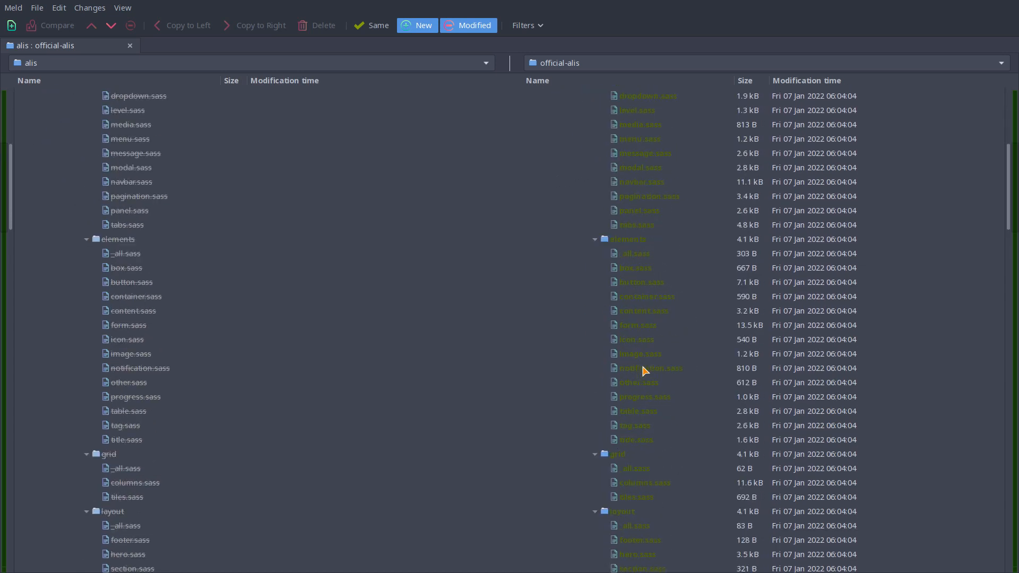
scroll(645, 371, down, 4)
scroll(644, 370, down, 4)
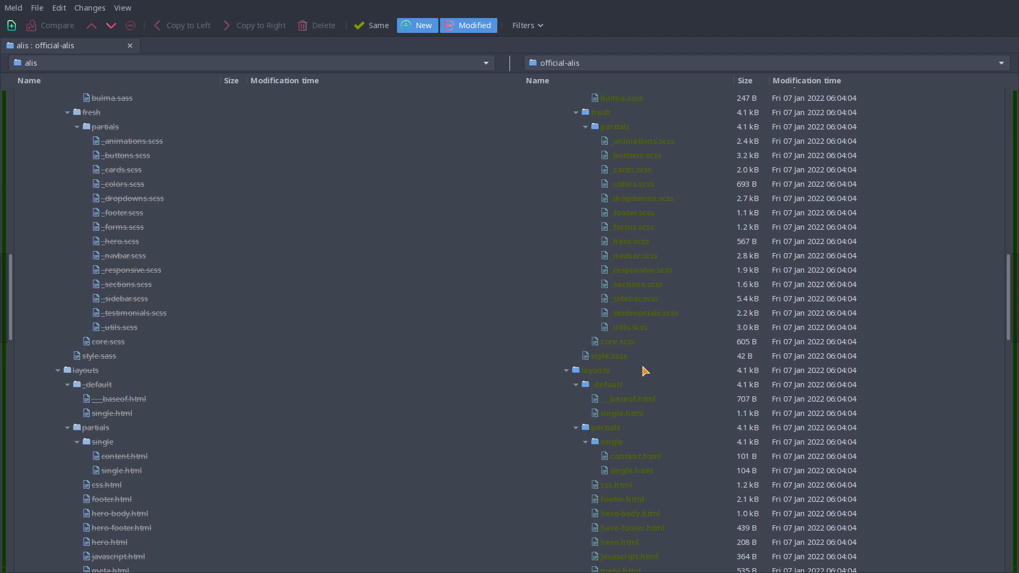
scroll(644, 371, down, 5)
scroll(644, 371, down, 5)
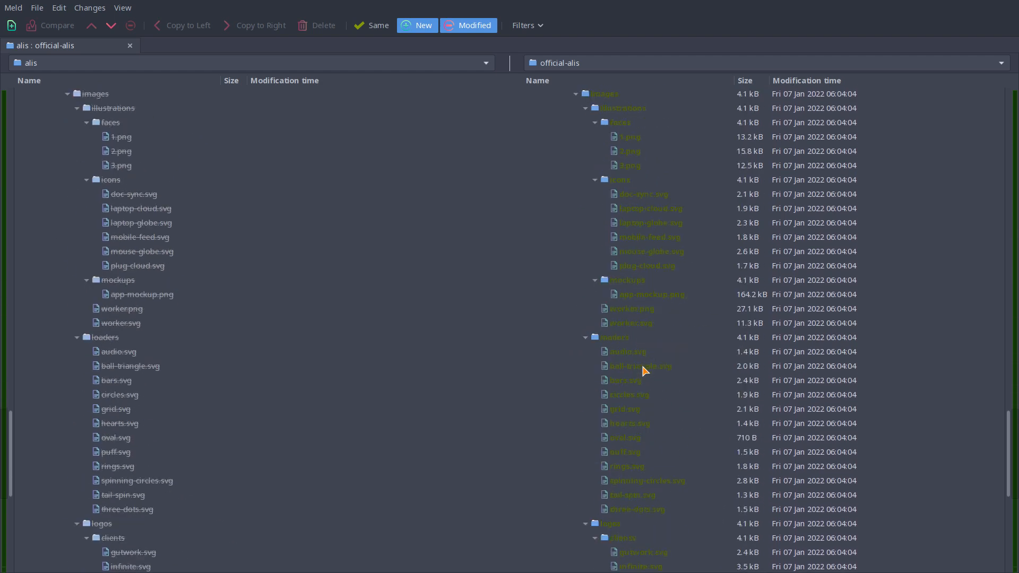
scroll(644, 371, up, 10)
scroll(644, 319, up, 10)
click(538, 124)
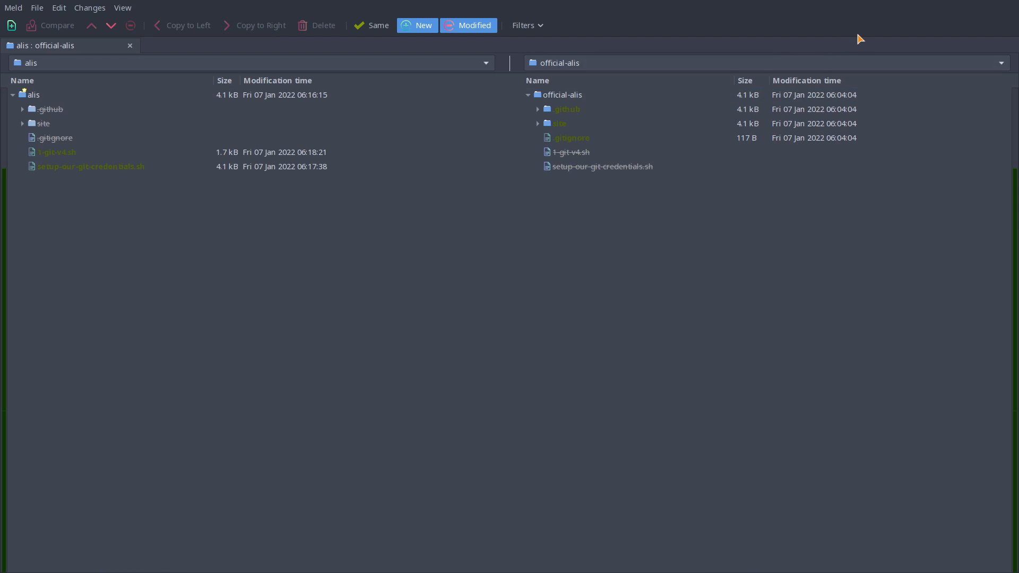
key(super+q)
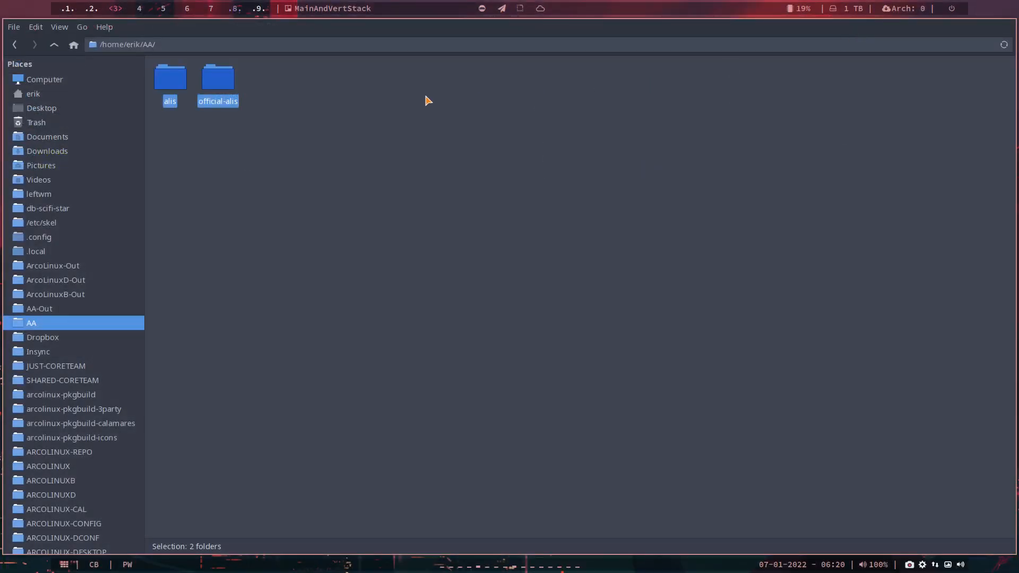
click(56, 47)
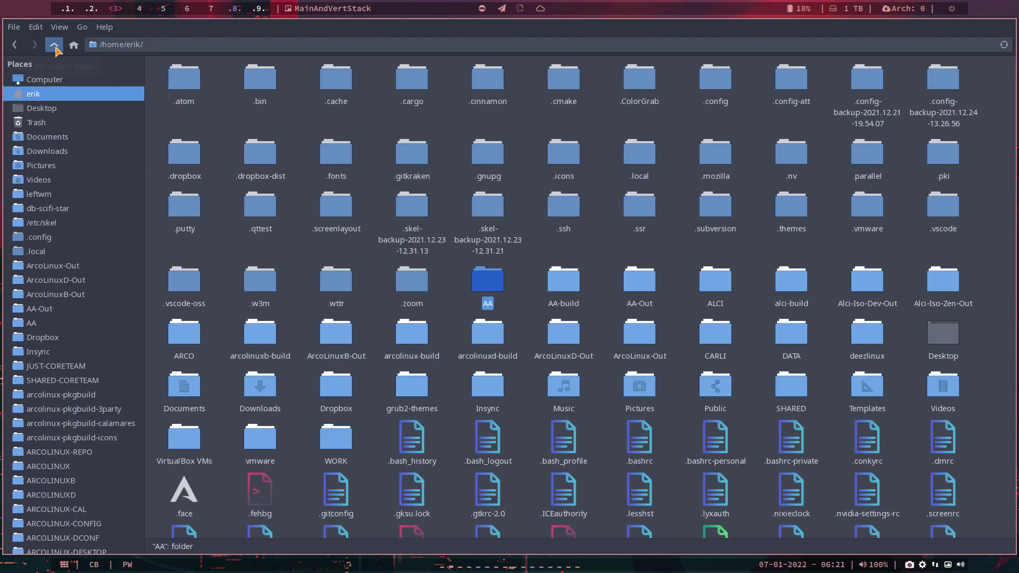
double_click(487, 285)
click(173, 82)
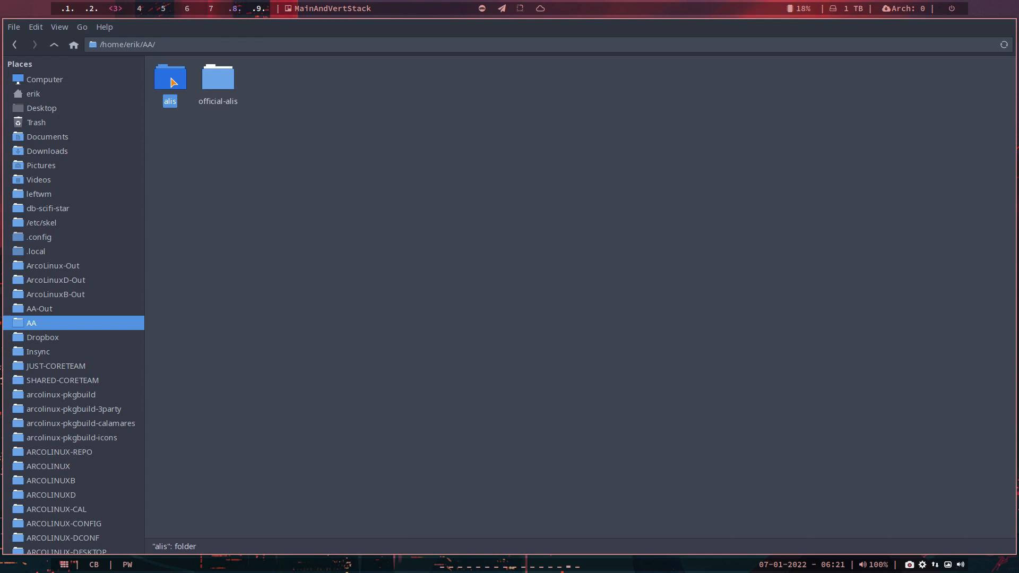
click(226, 81)
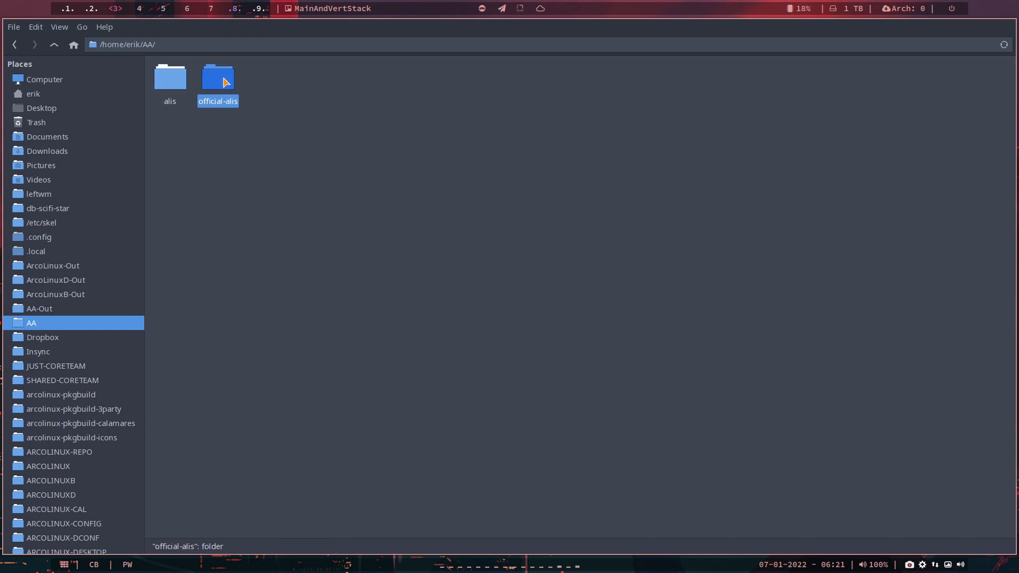